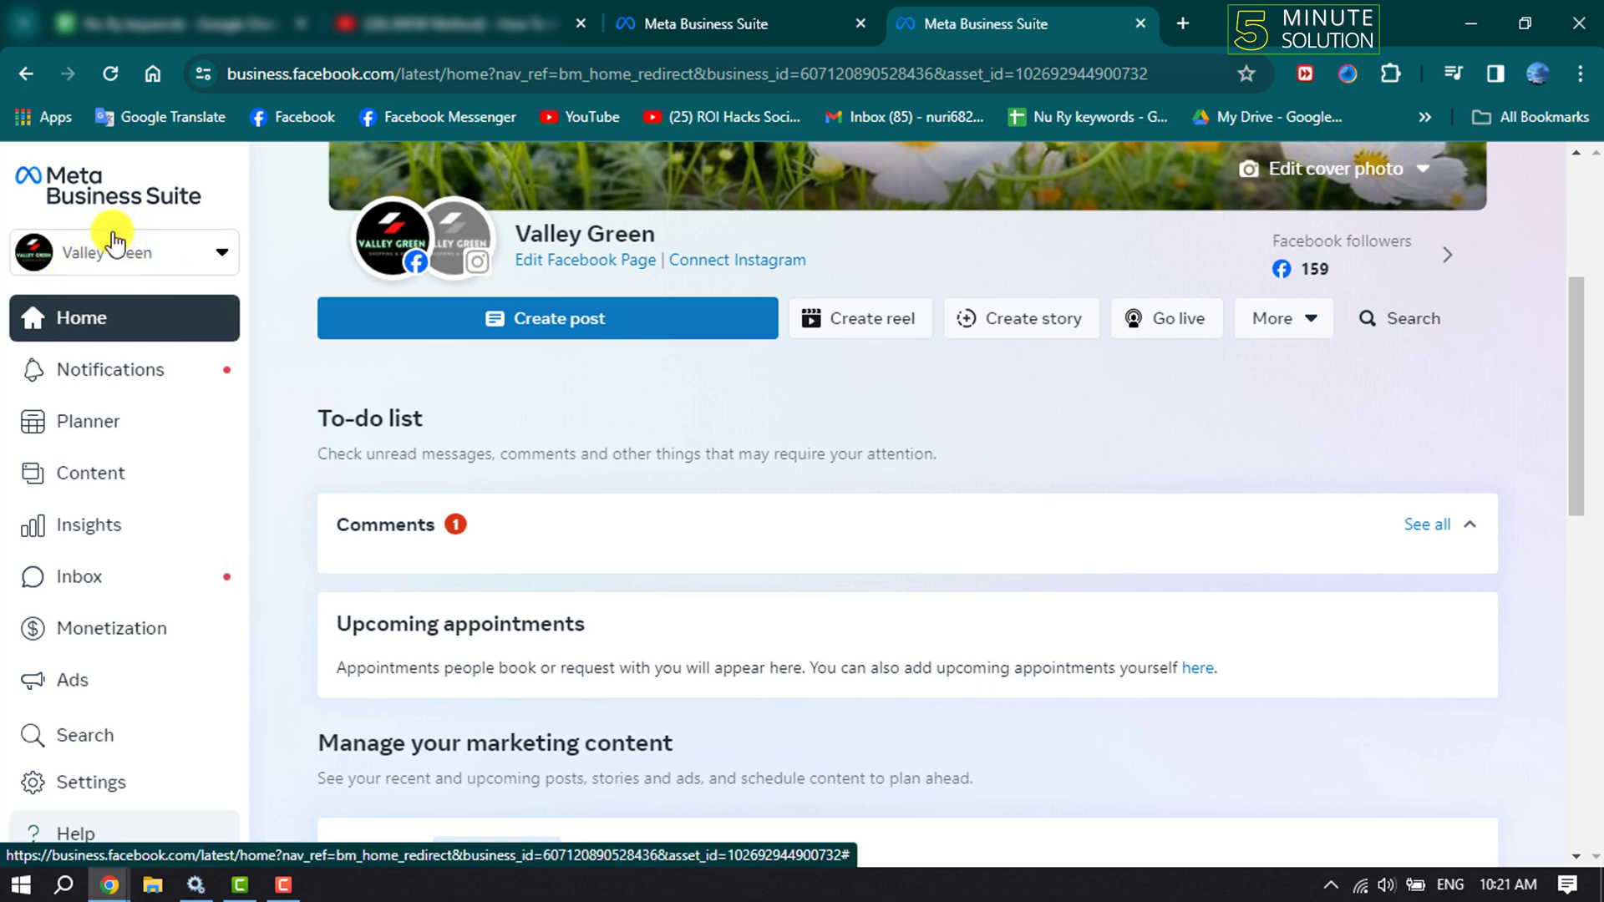
- Open the Content page listing Valley Green's published posts and reels
click(80, 484)
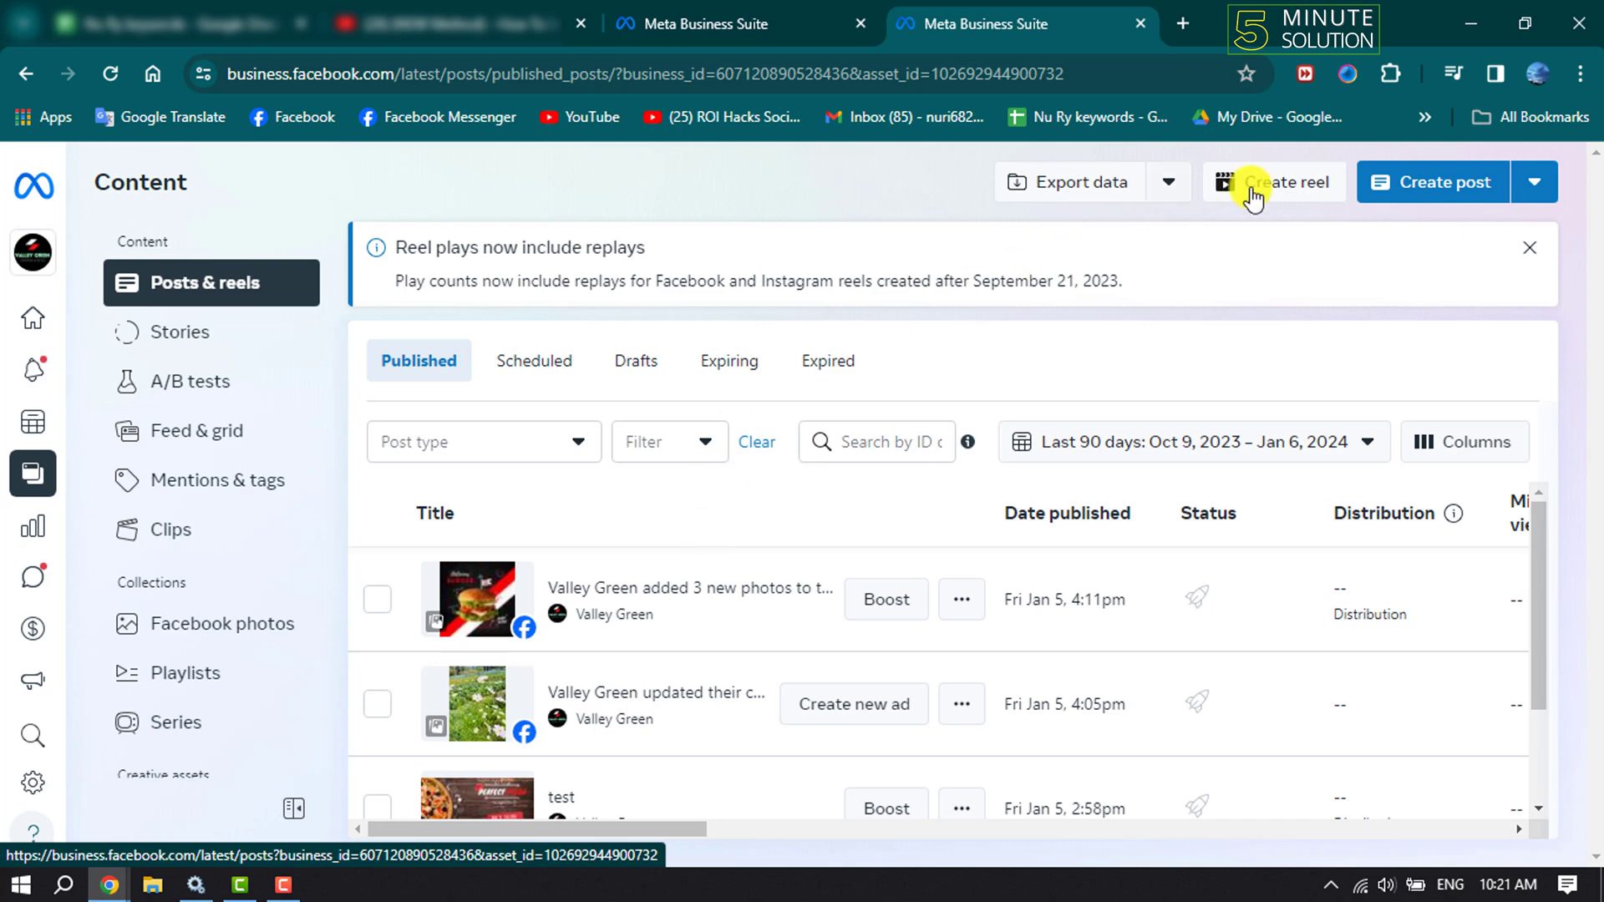
- Start a new reel and keep Valley Green as the Share to page
click(1284, 189)
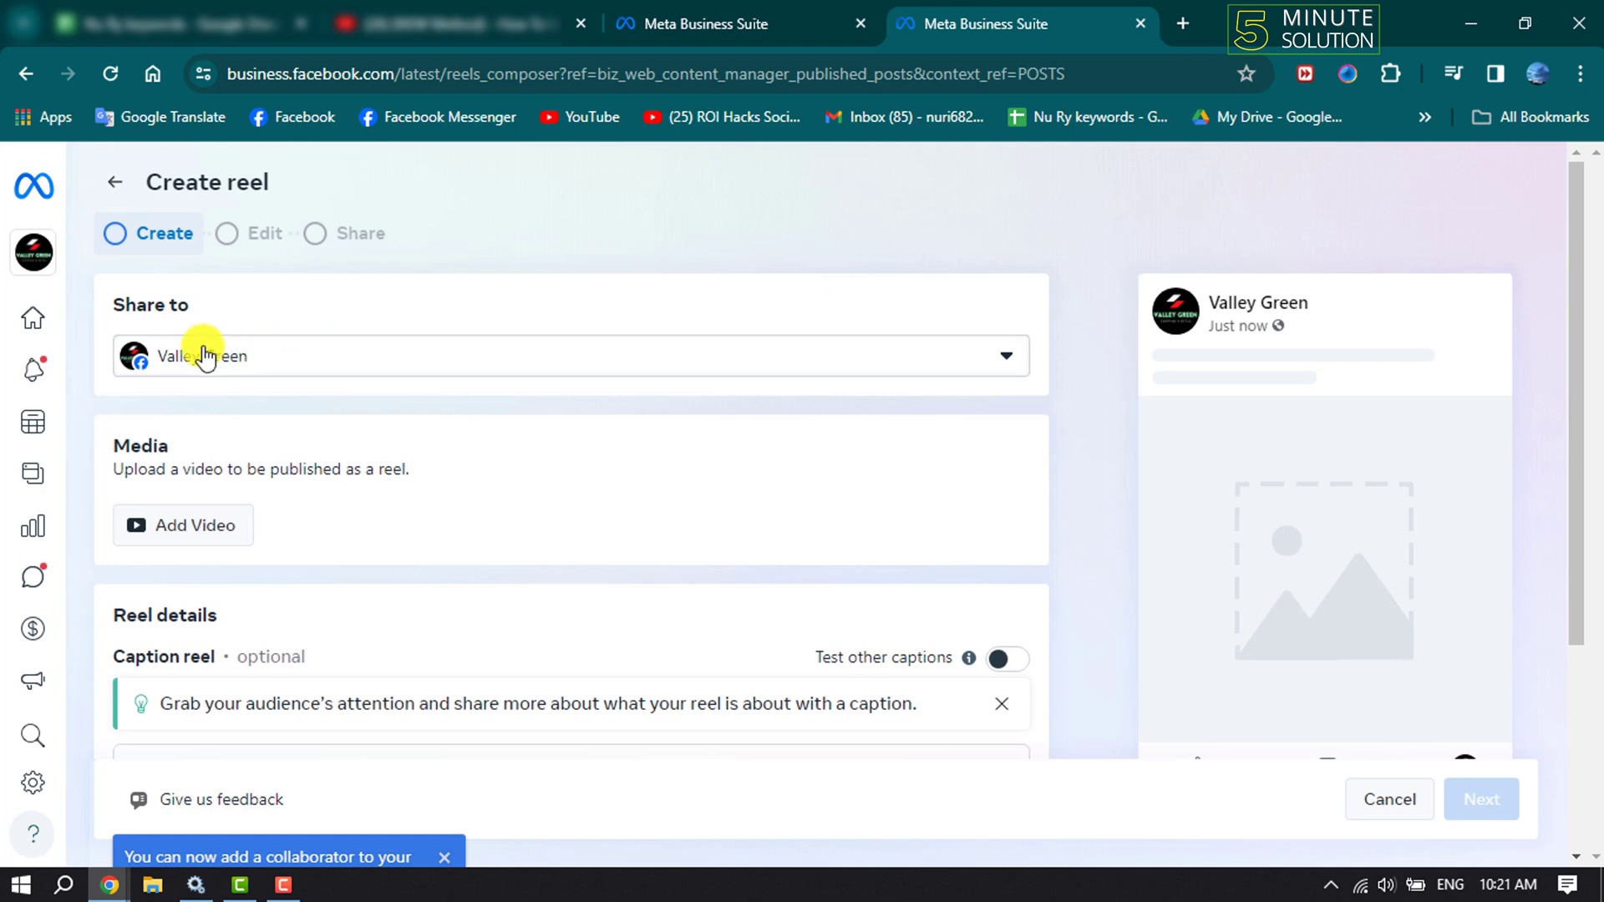
click(229, 359)
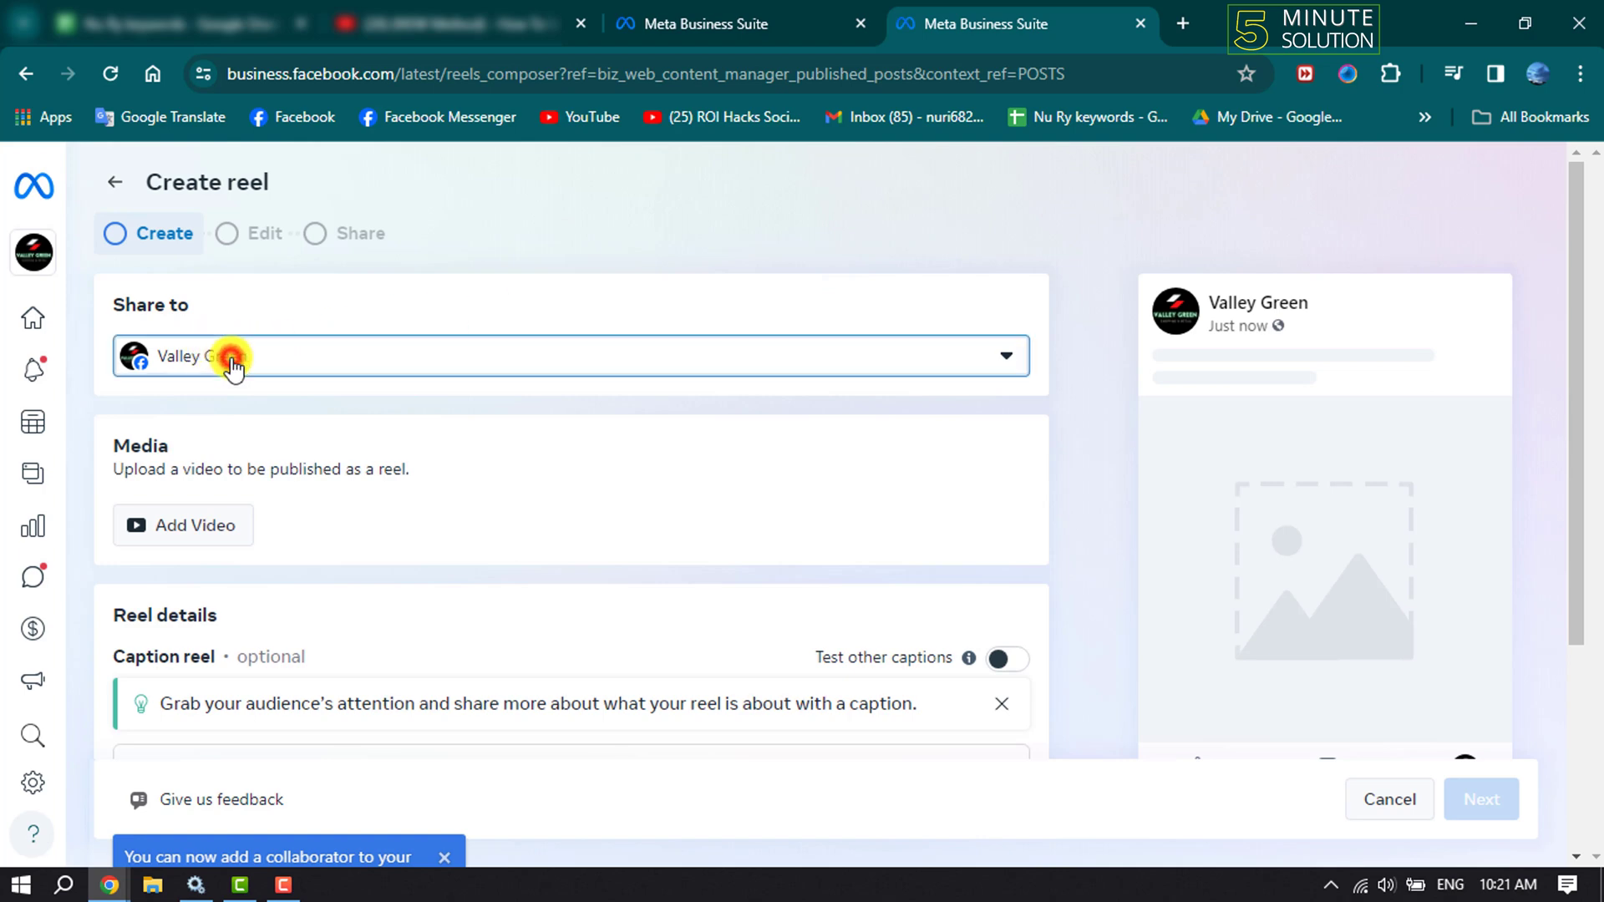
click(291, 308)
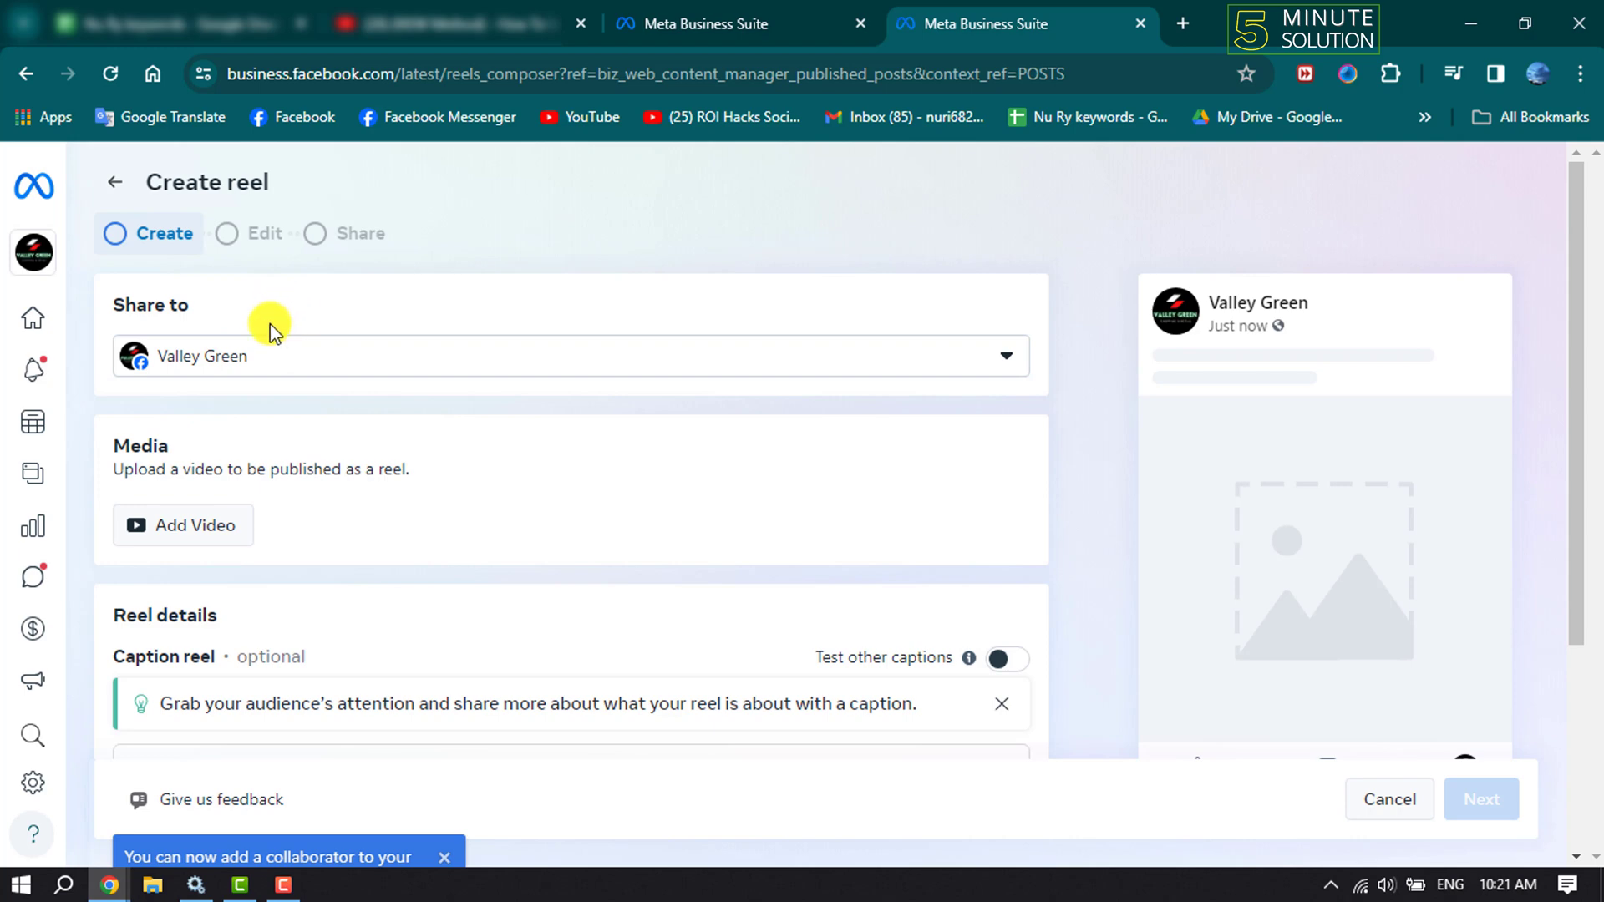
- Upload the tutorial video file to the reel
scroll(269, 401, down, 1)
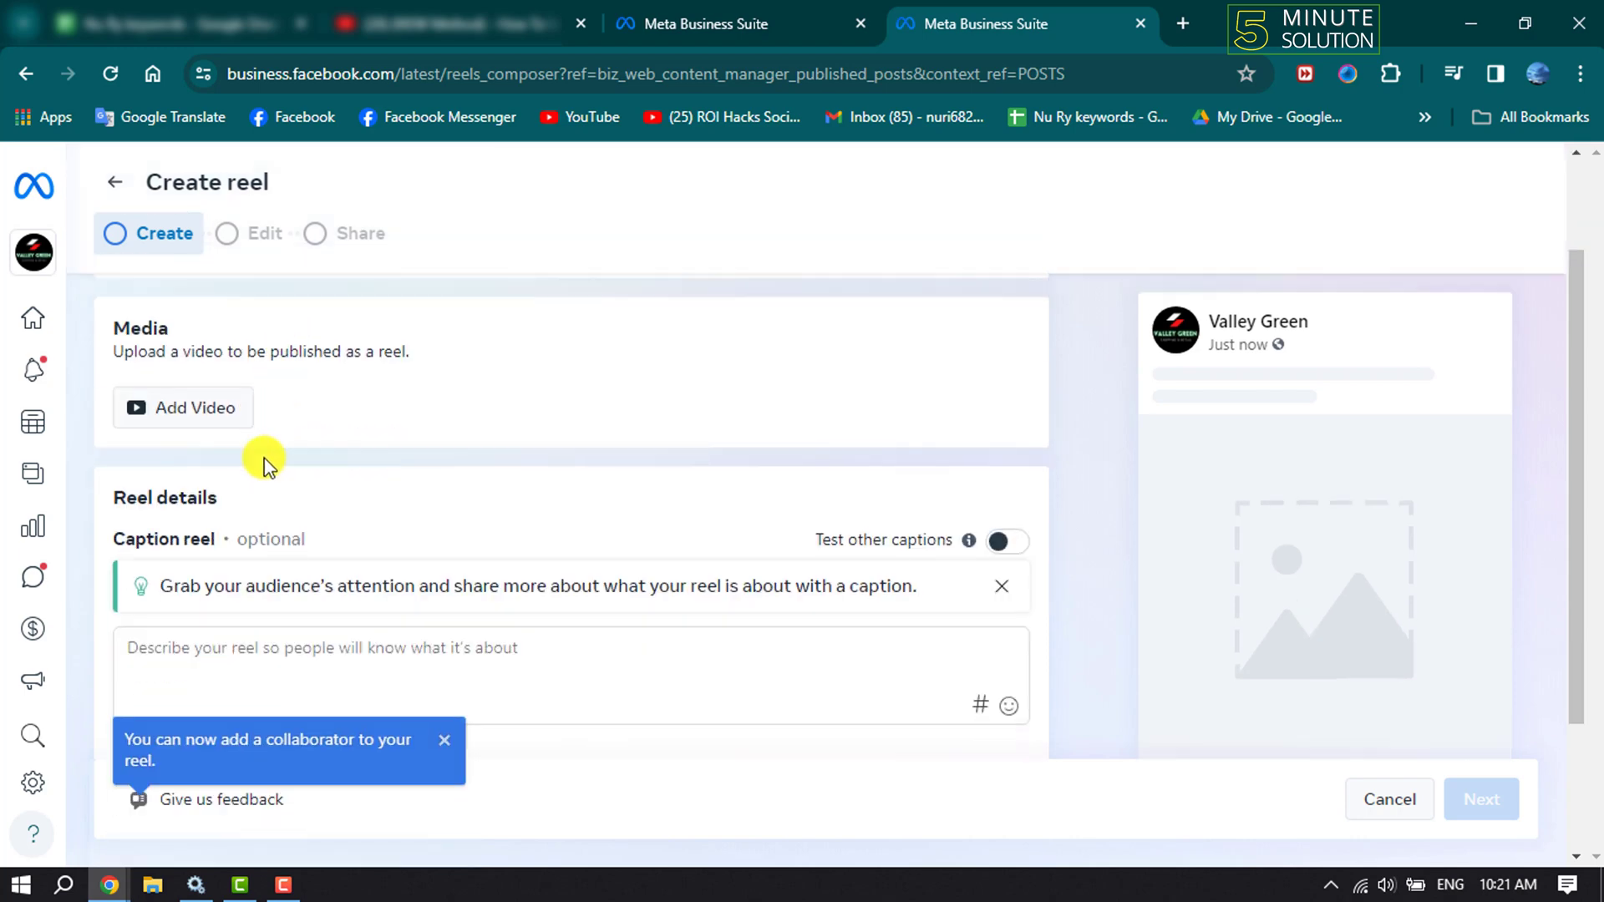
click(193, 414)
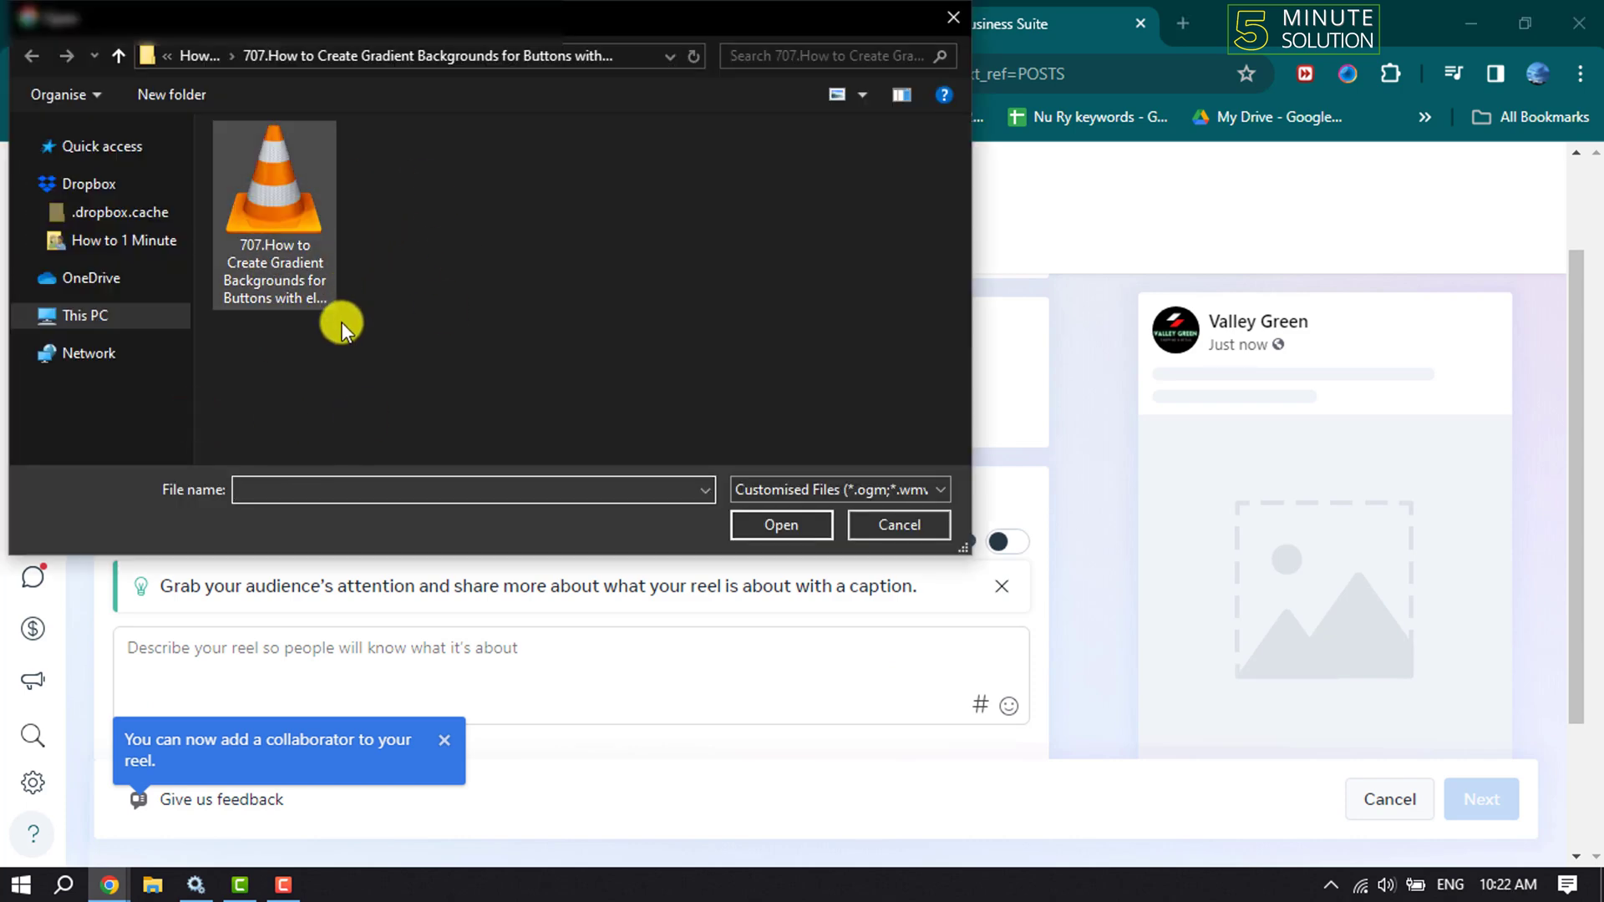
double_click(315, 274)
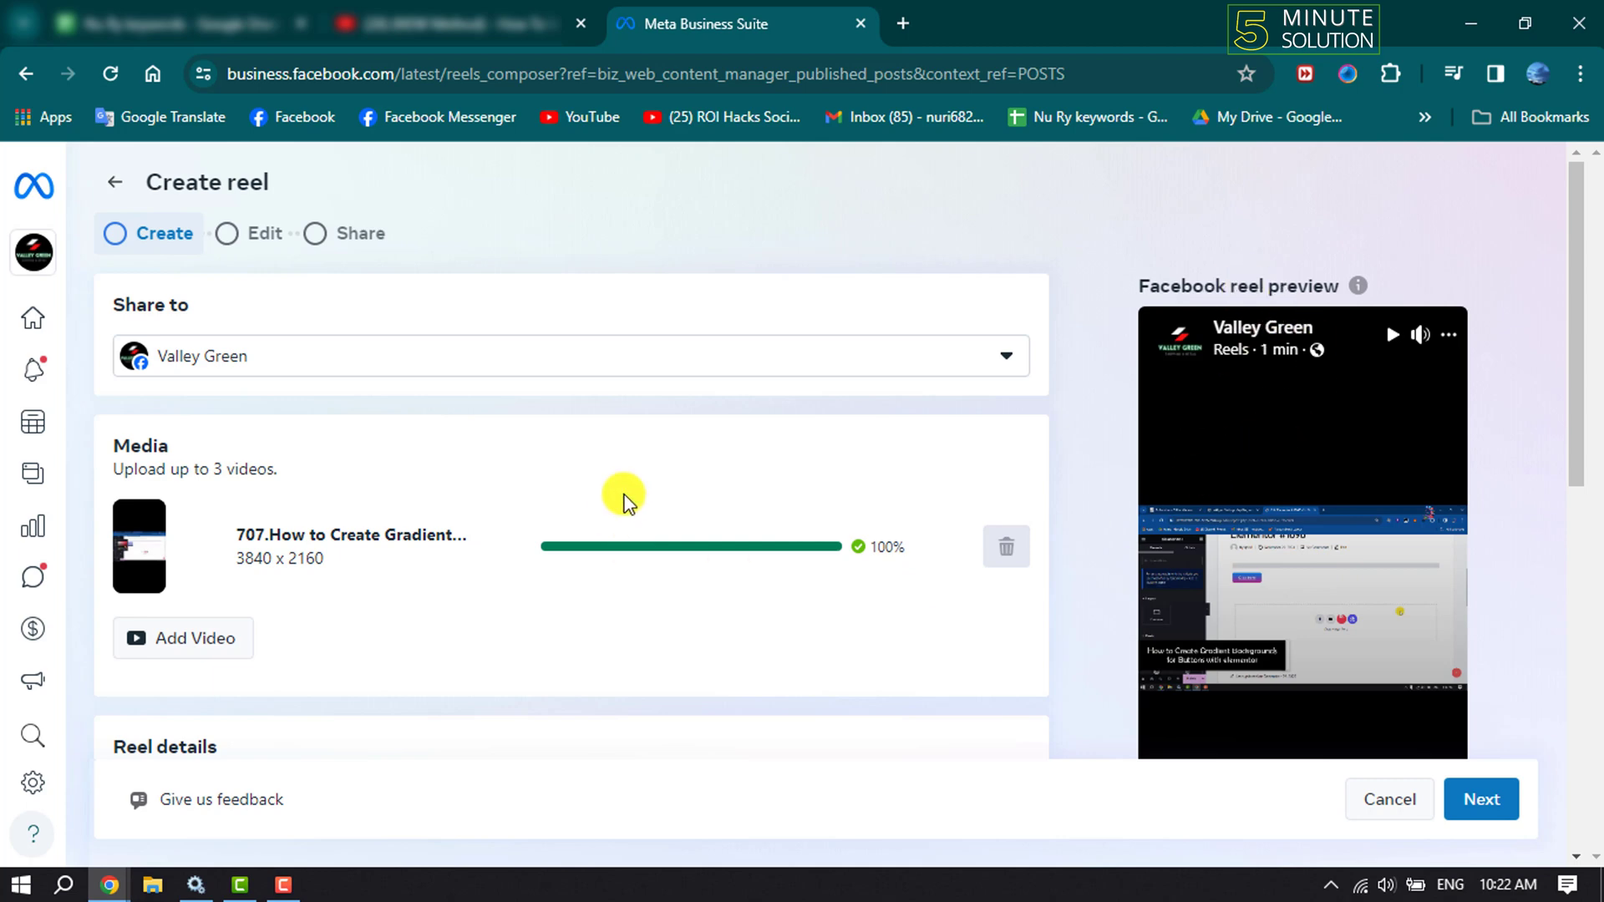
scroll(625, 499, down, 6)
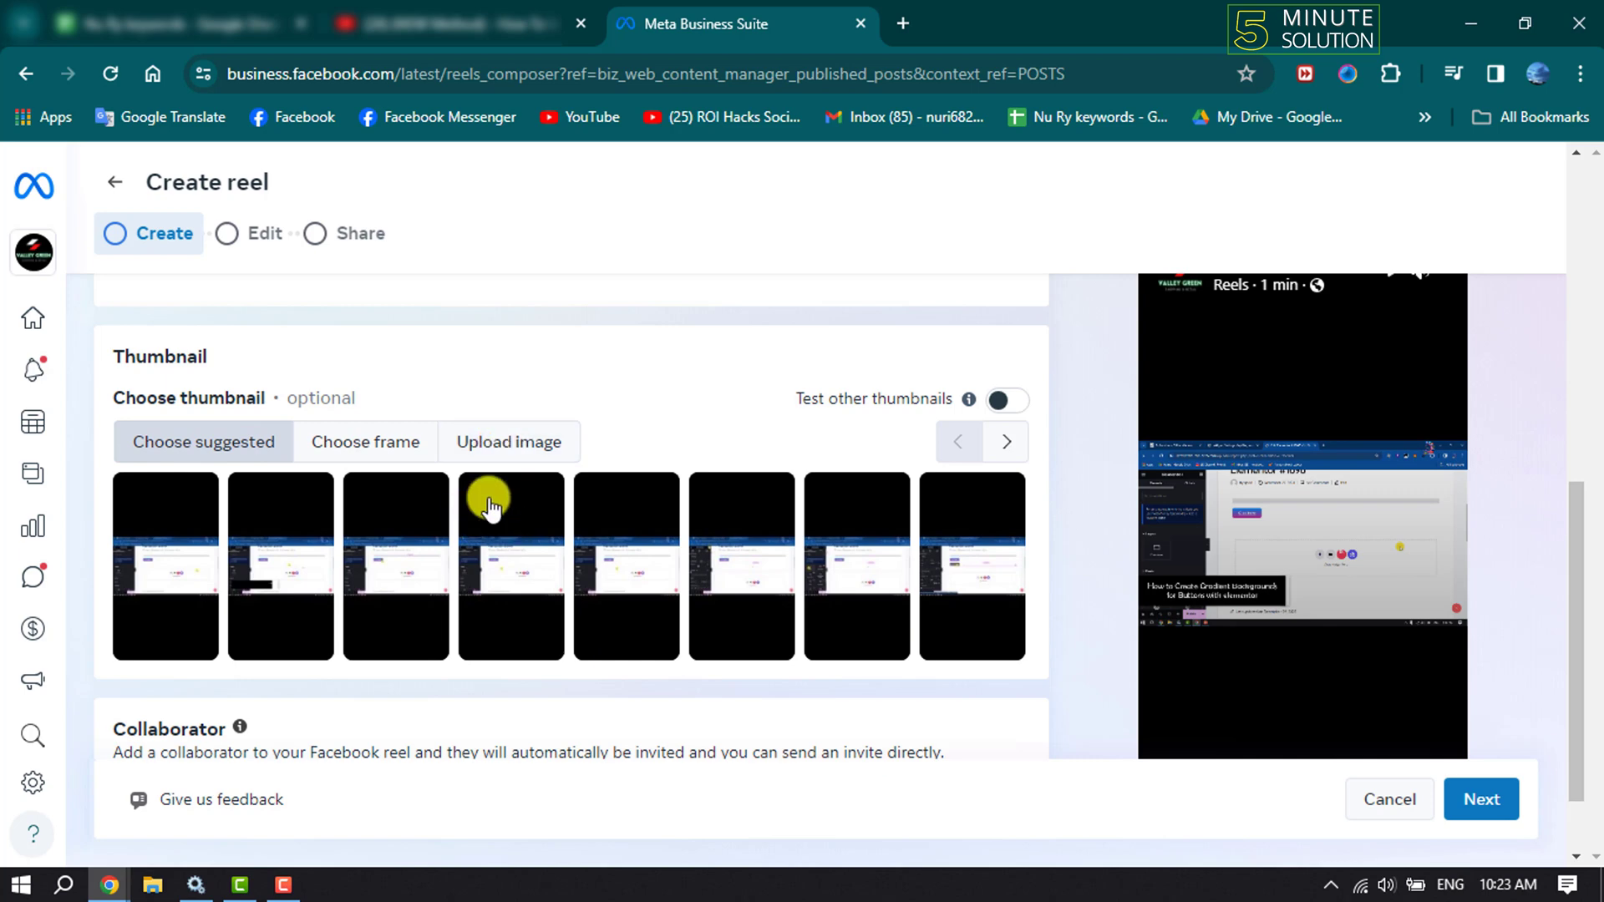
scroll(676, 681, down, 1)
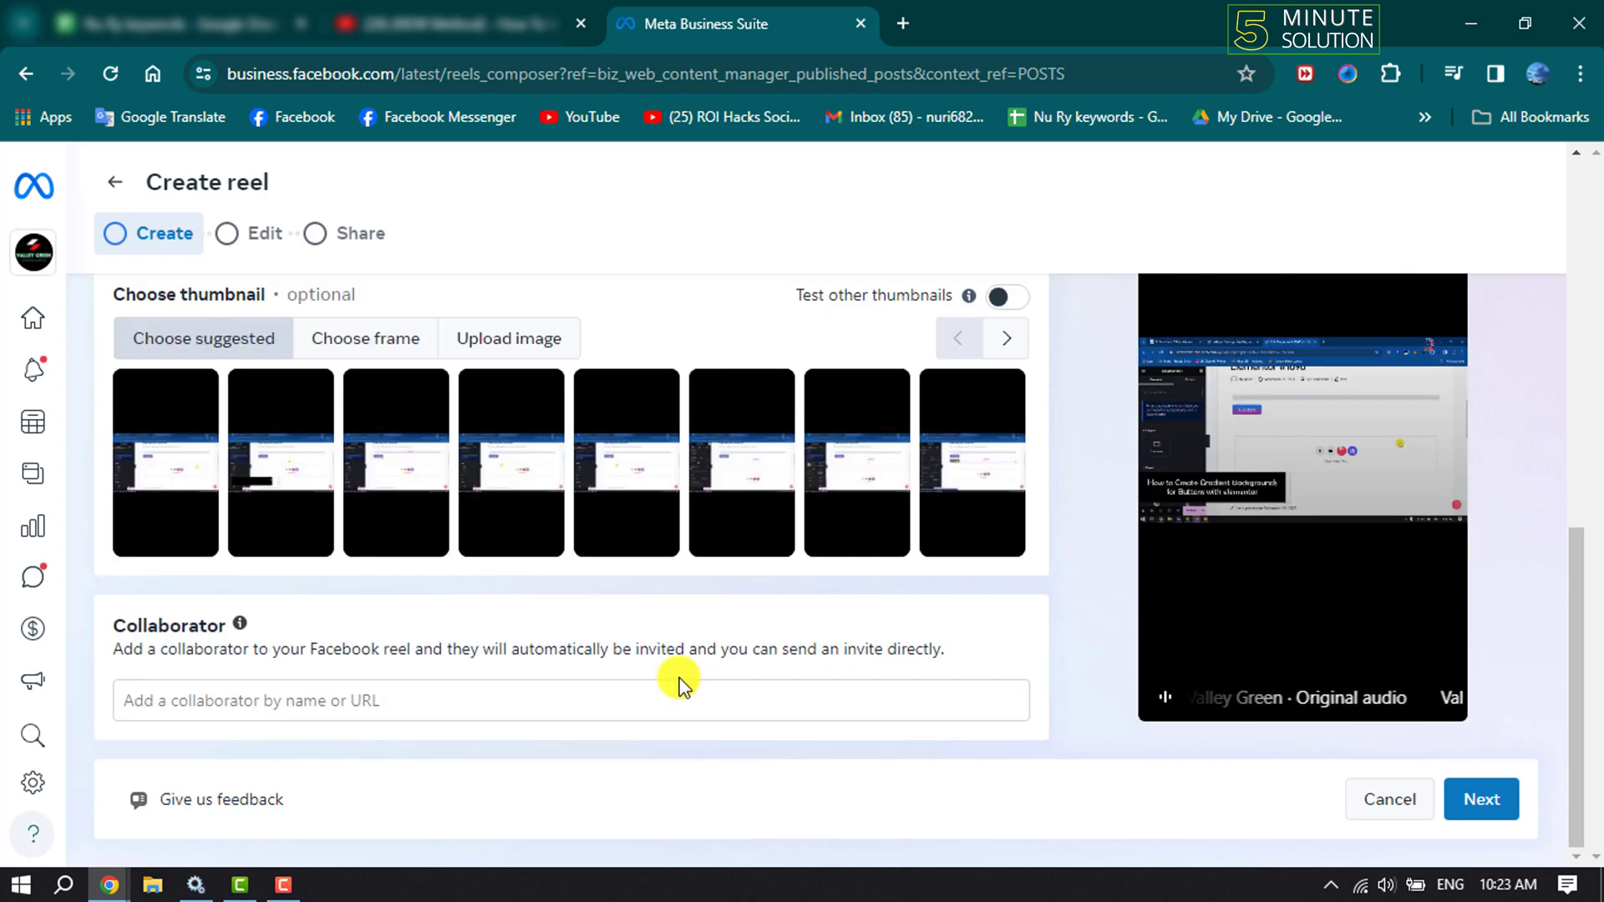
- Trim the reel's end to about 88 seconds on the timeline
click(1486, 803)
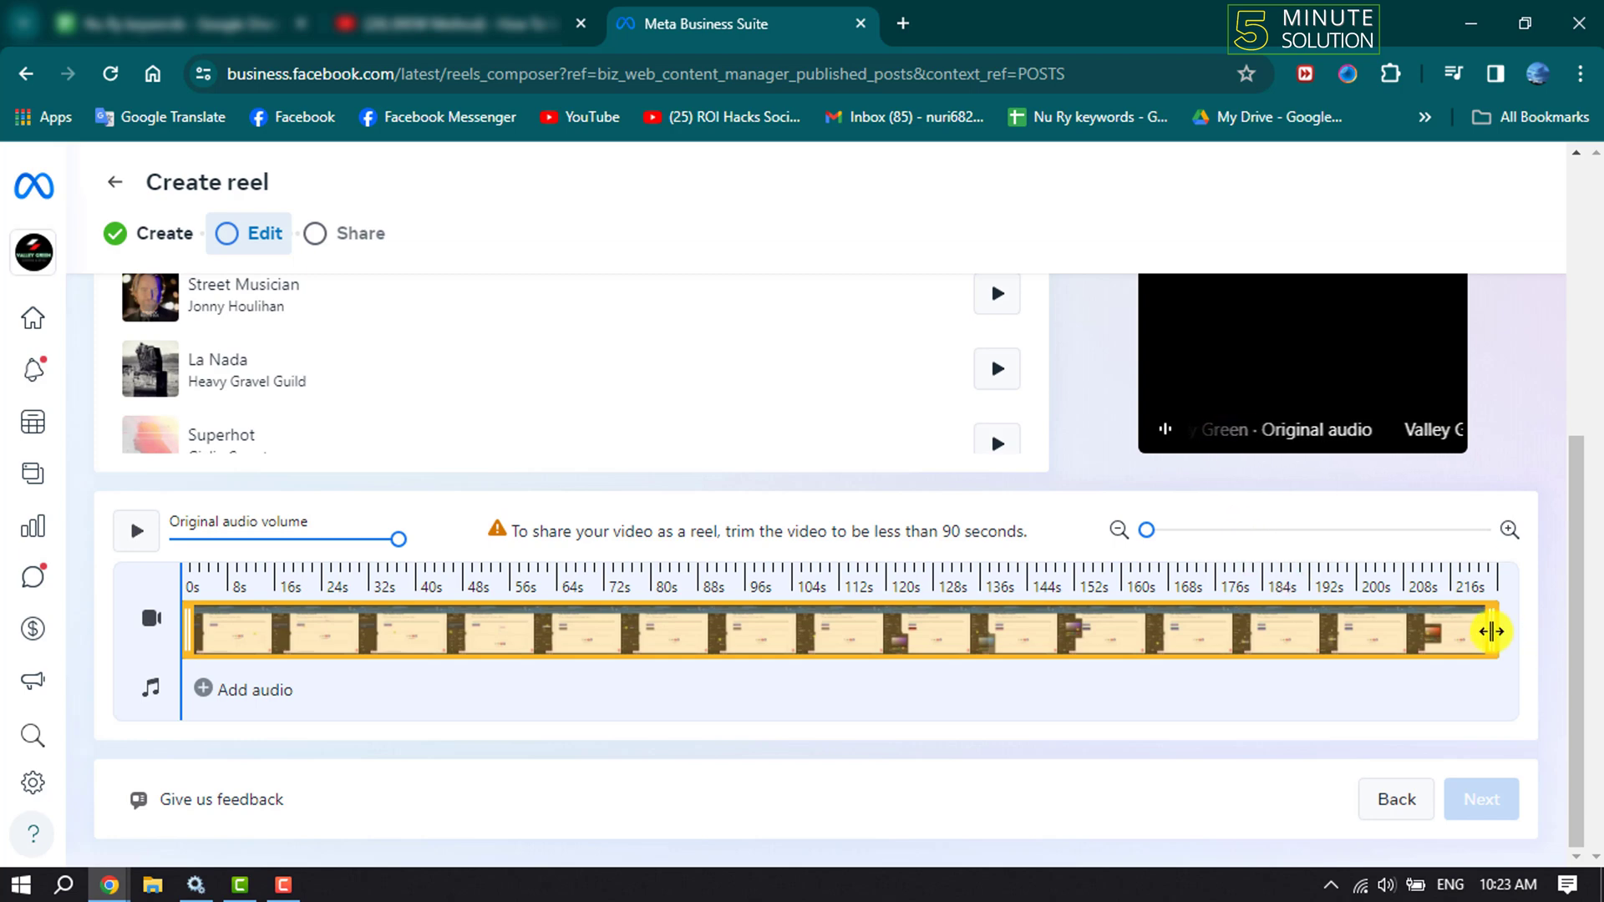
drag(1492, 632, 719, 628)
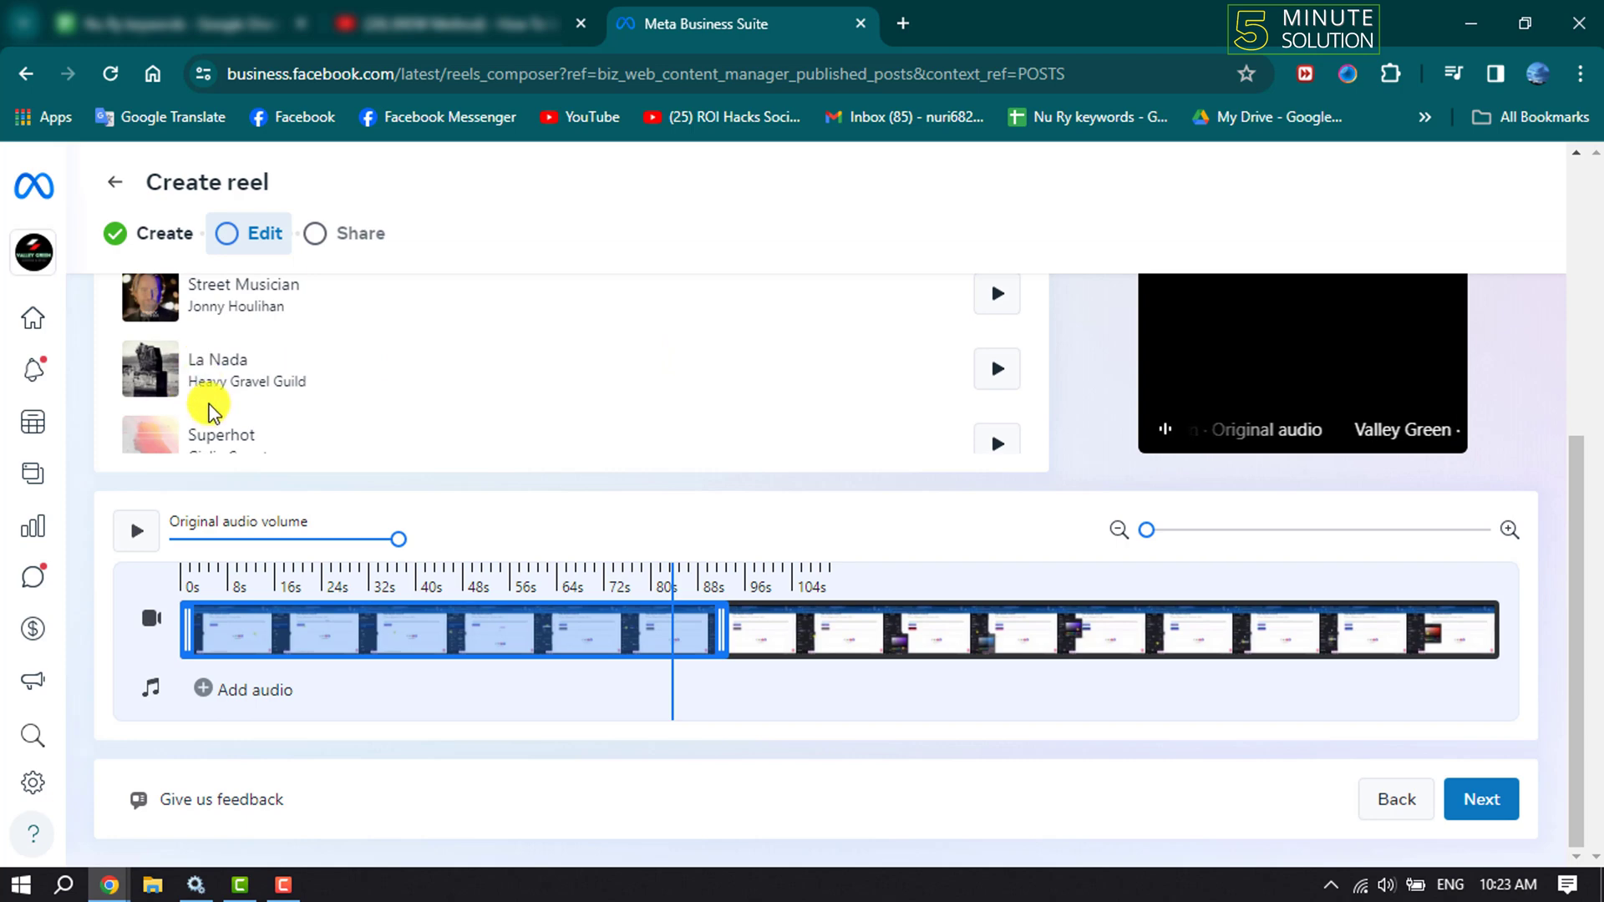
- Turn the reel's Original audio volume all the way down to zero
scroll(242, 407, down, 2)
scroll(272, 401, up, 2)
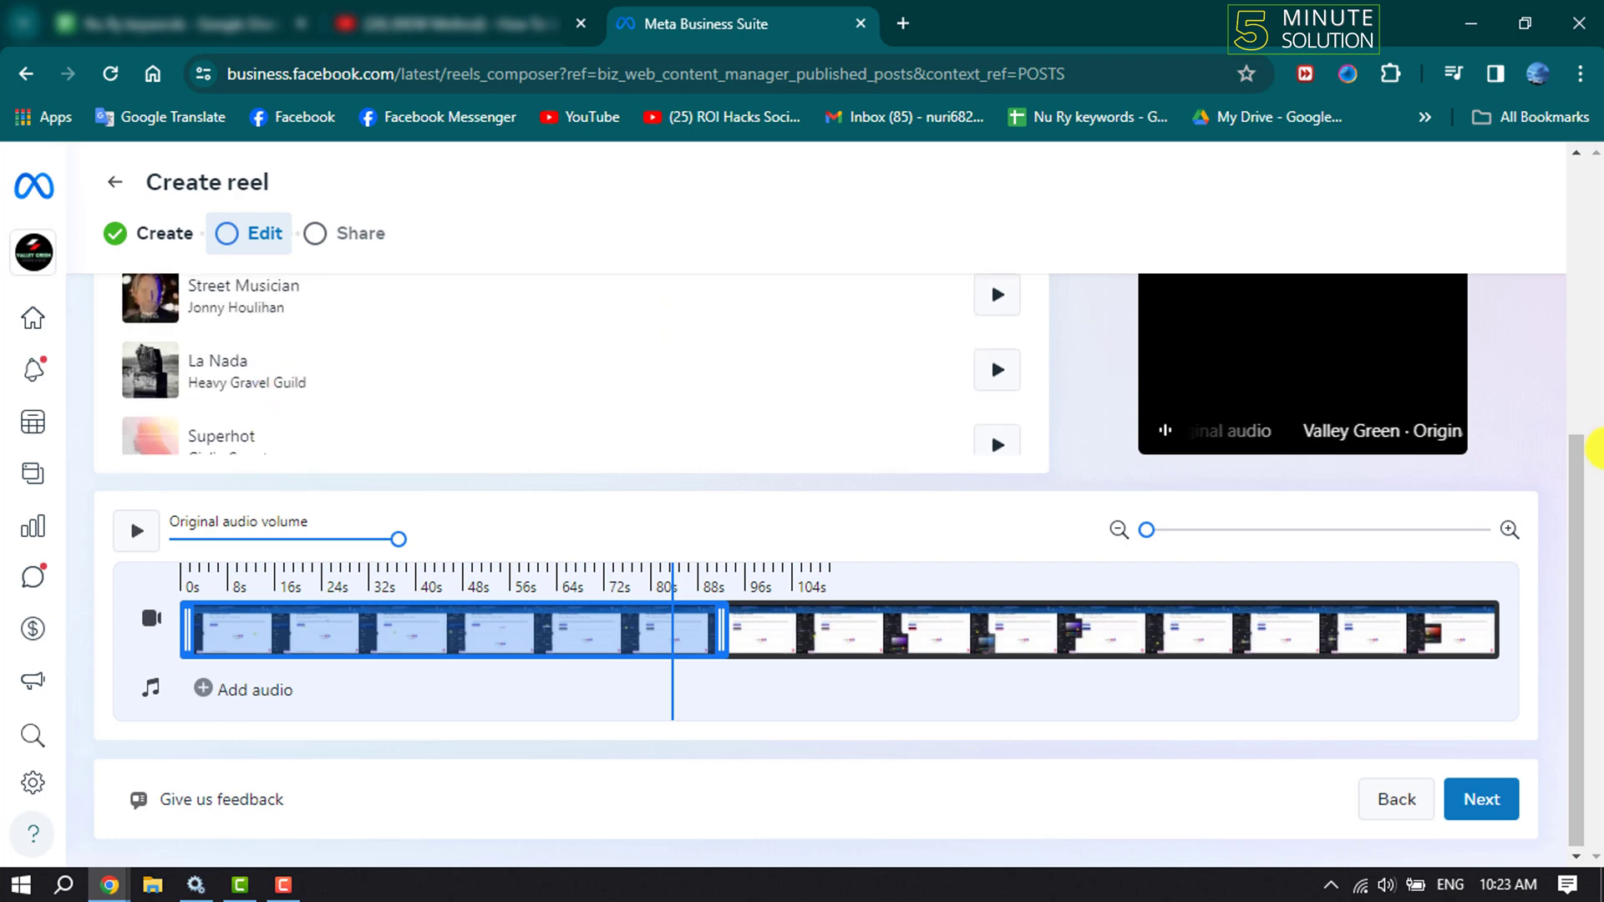
scroll(1597, 443, up, 3)
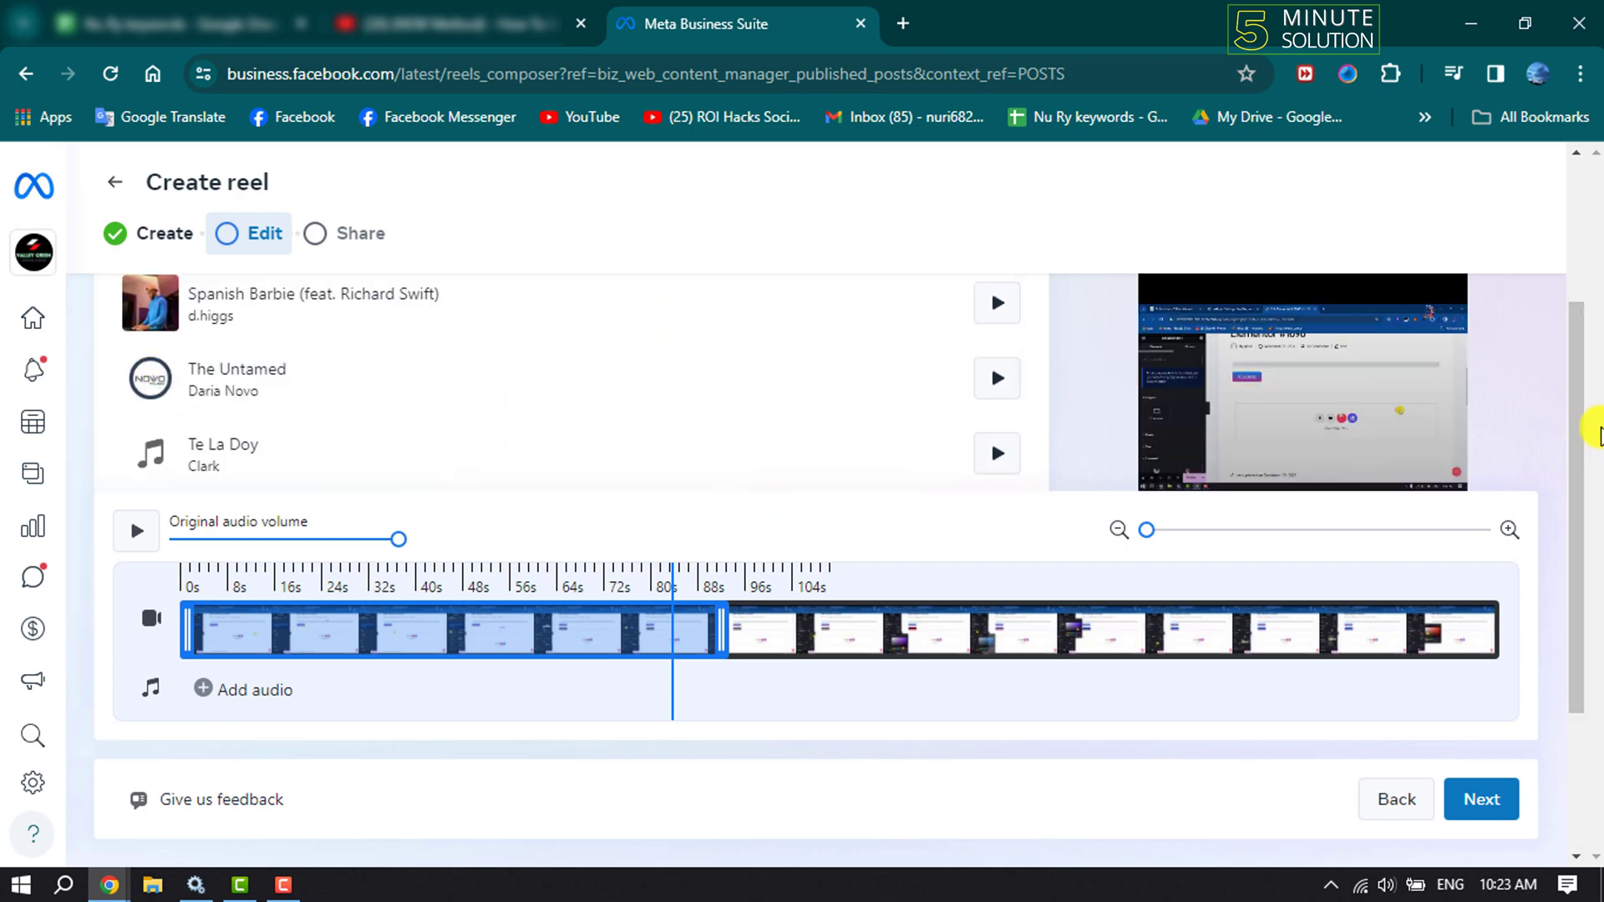
scroll(1579, 376, up, 3)
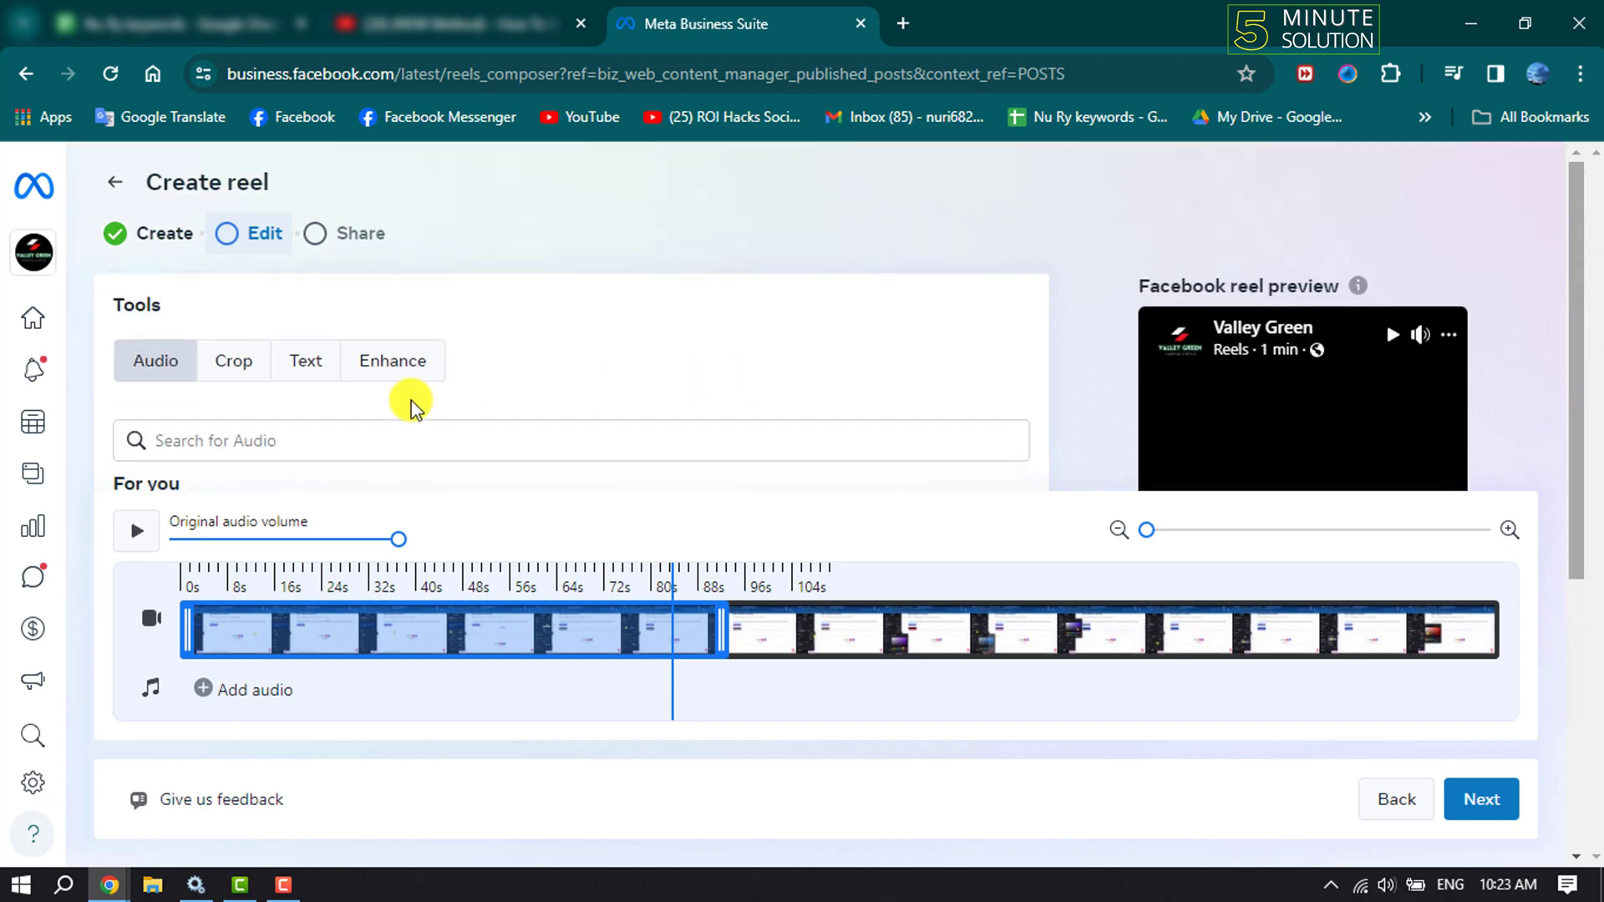
click(222, 438)
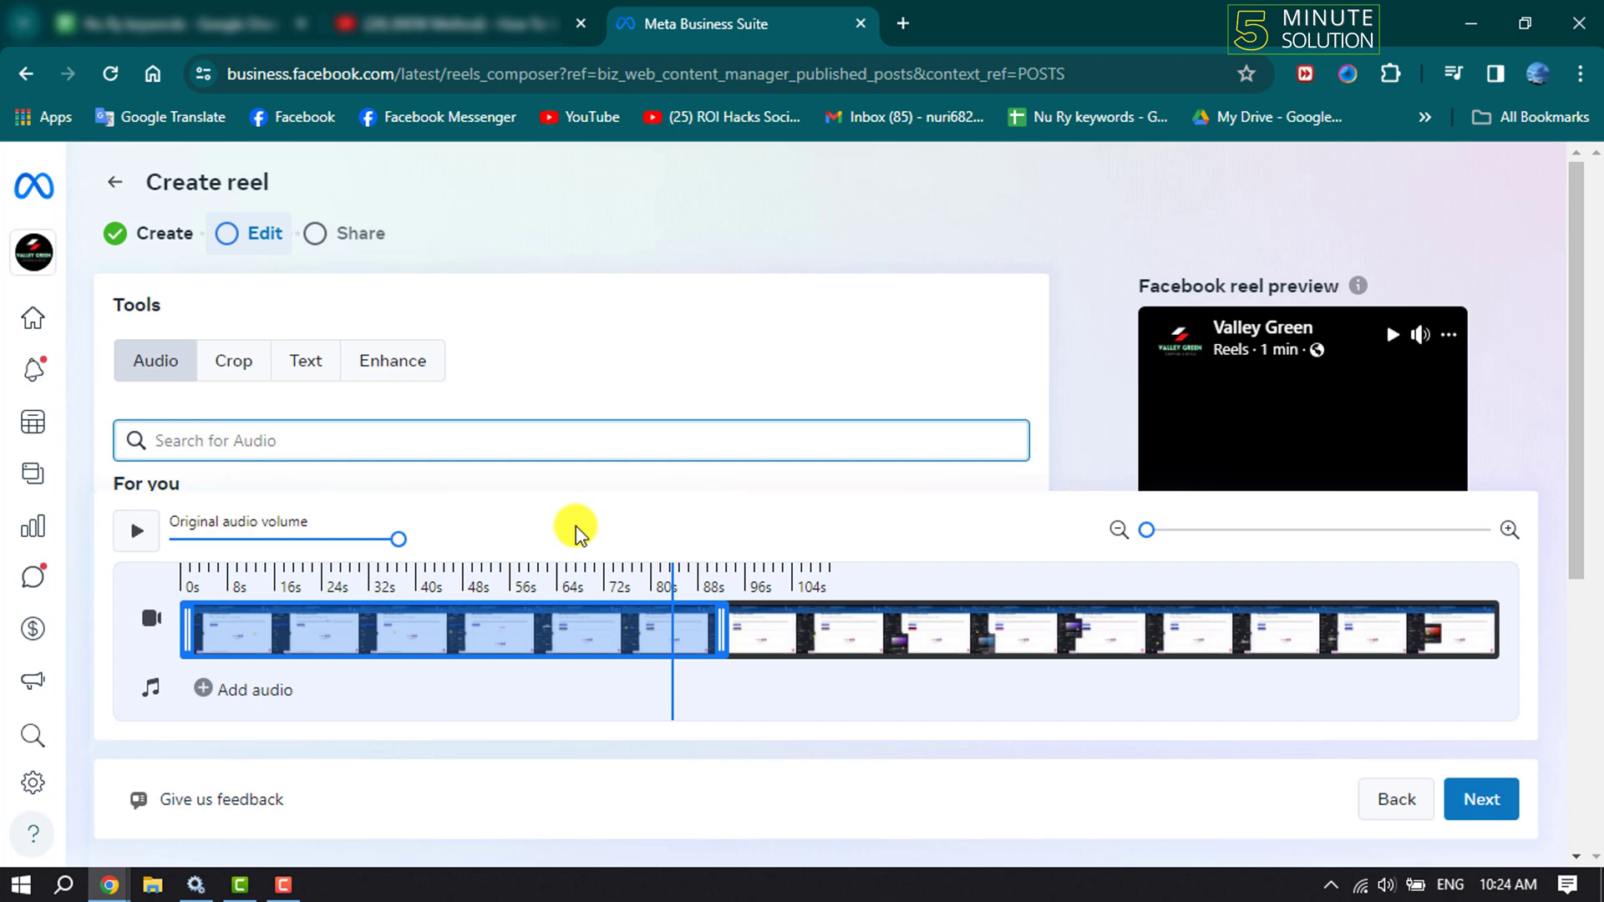
drag(399, 544, 191, 553)
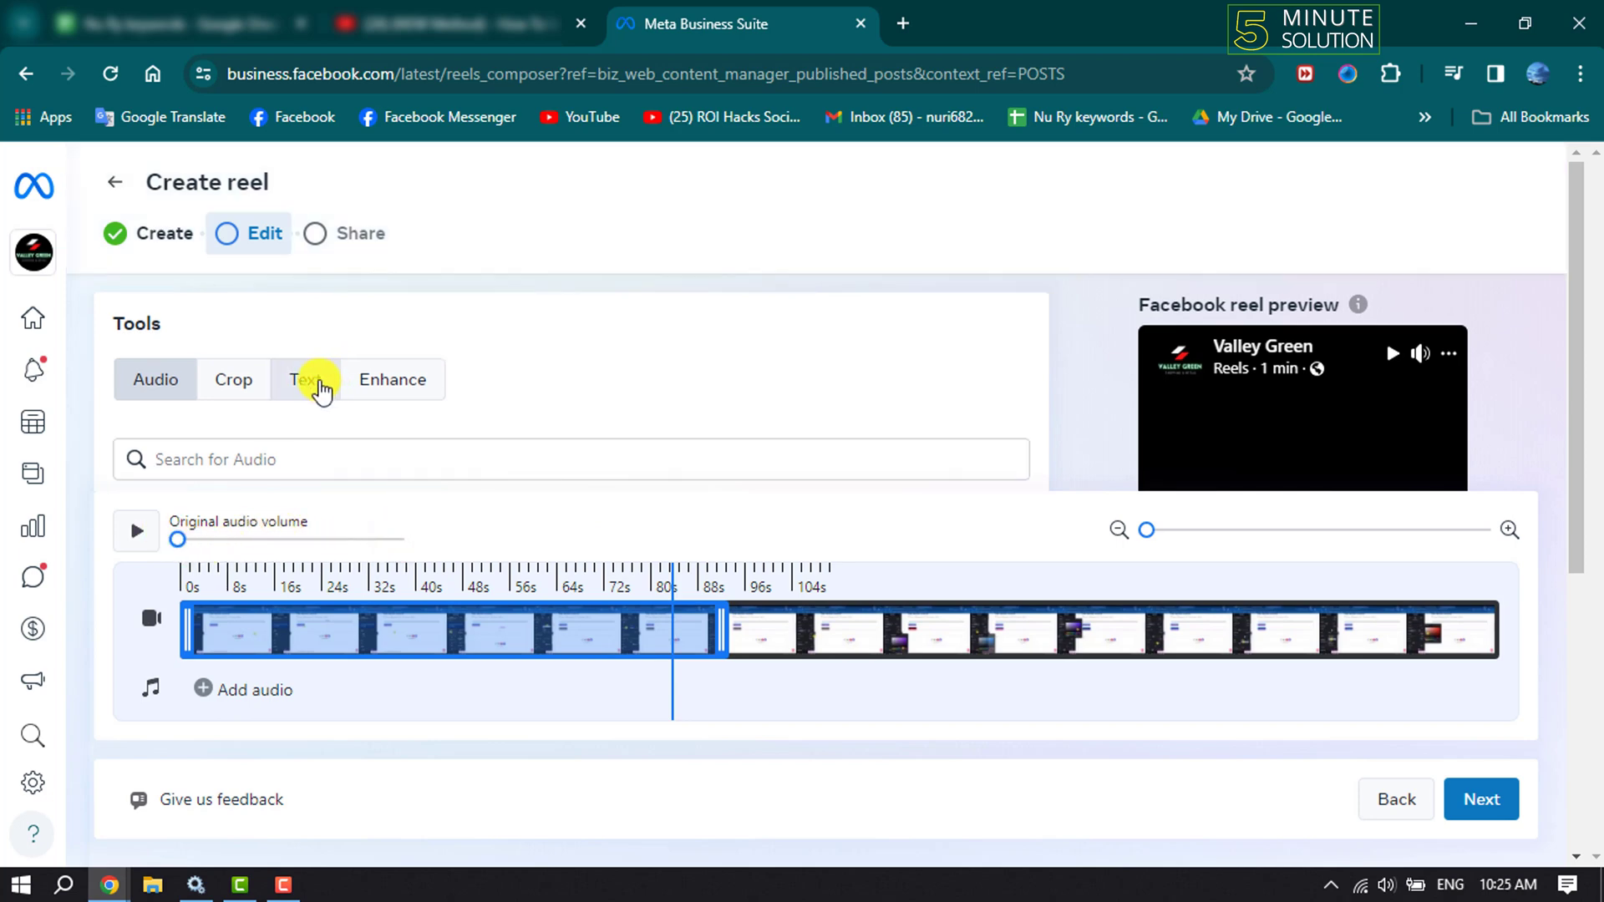
- Look through the Crop options keeping Original, then switch to the Text tool
click(234, 386)
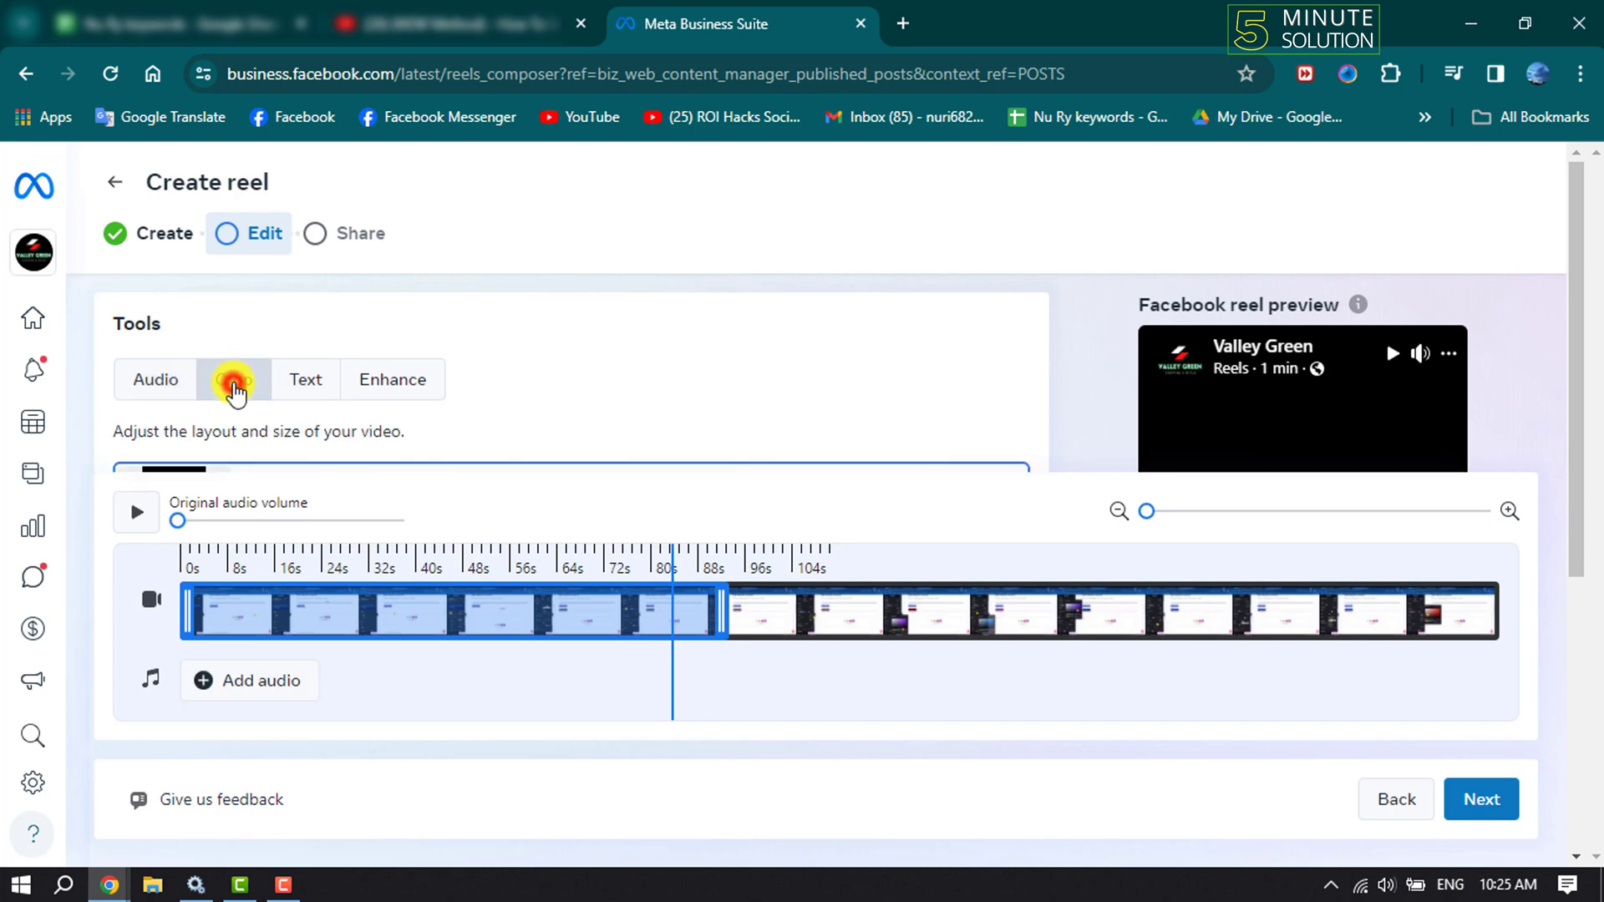
scroll(551, 410, down, 3)
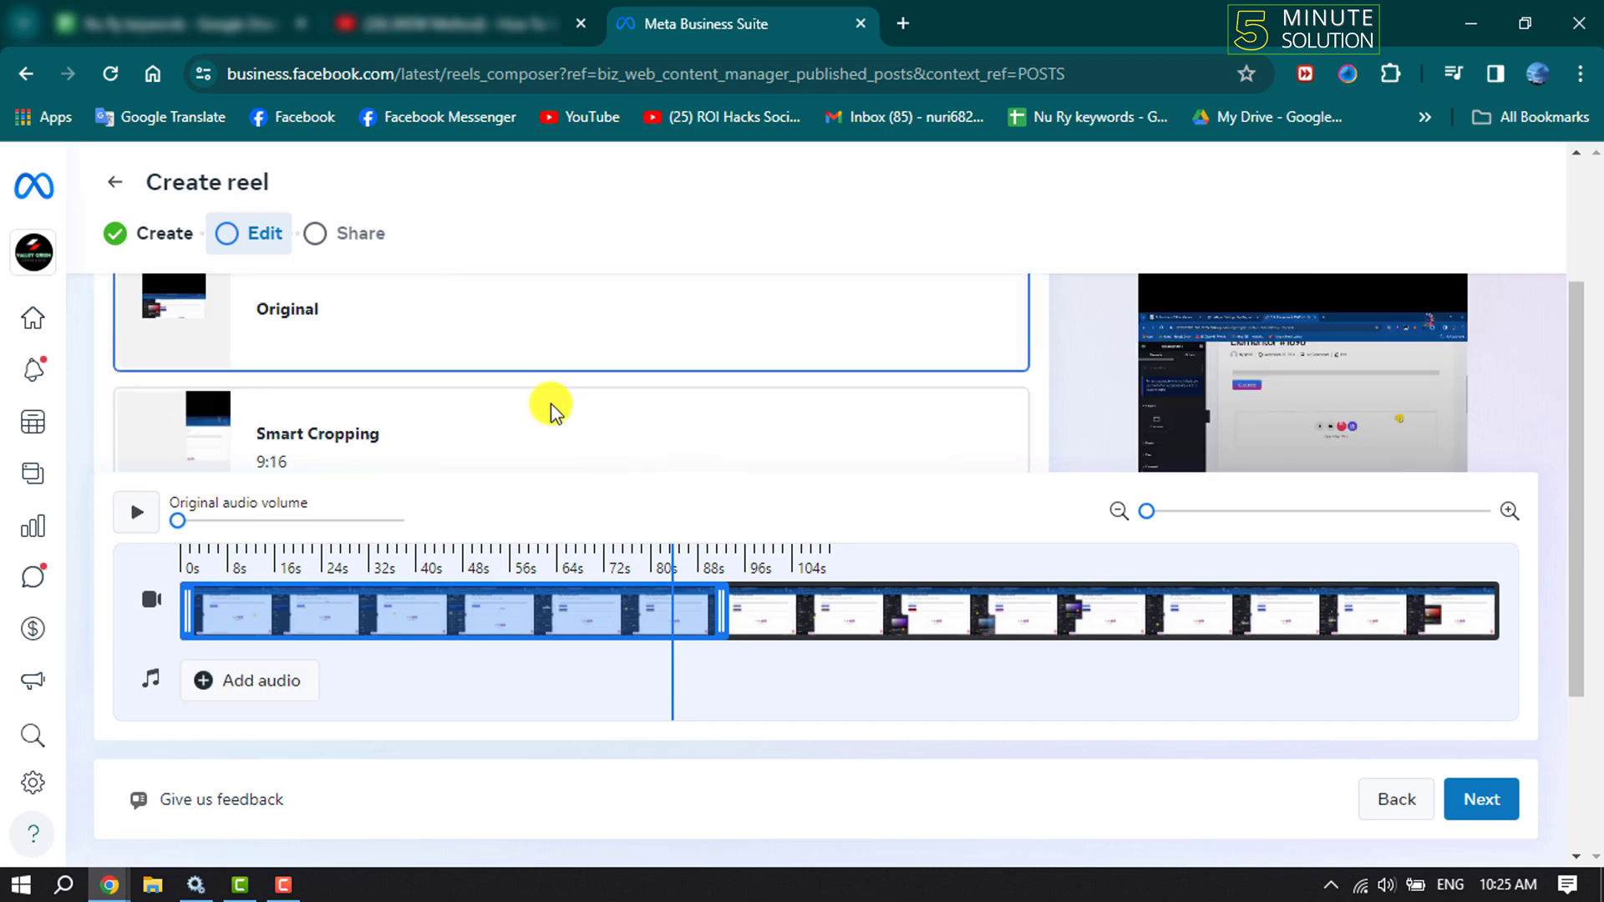
scroll(501, 447, down, 2)
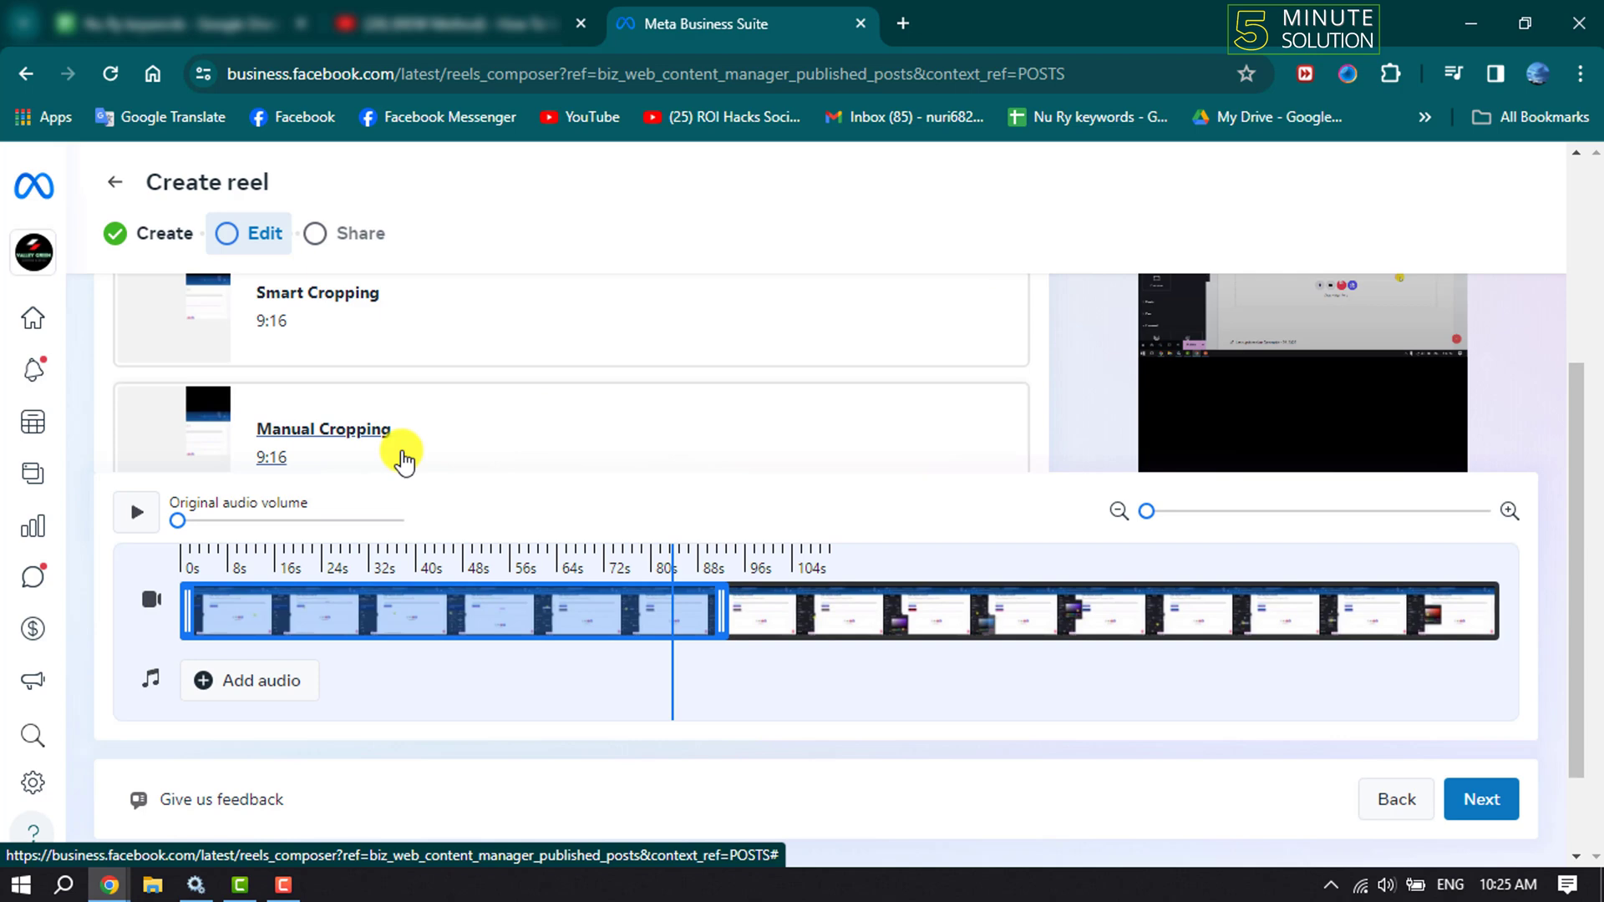
scroll(246, 407, down, 1)
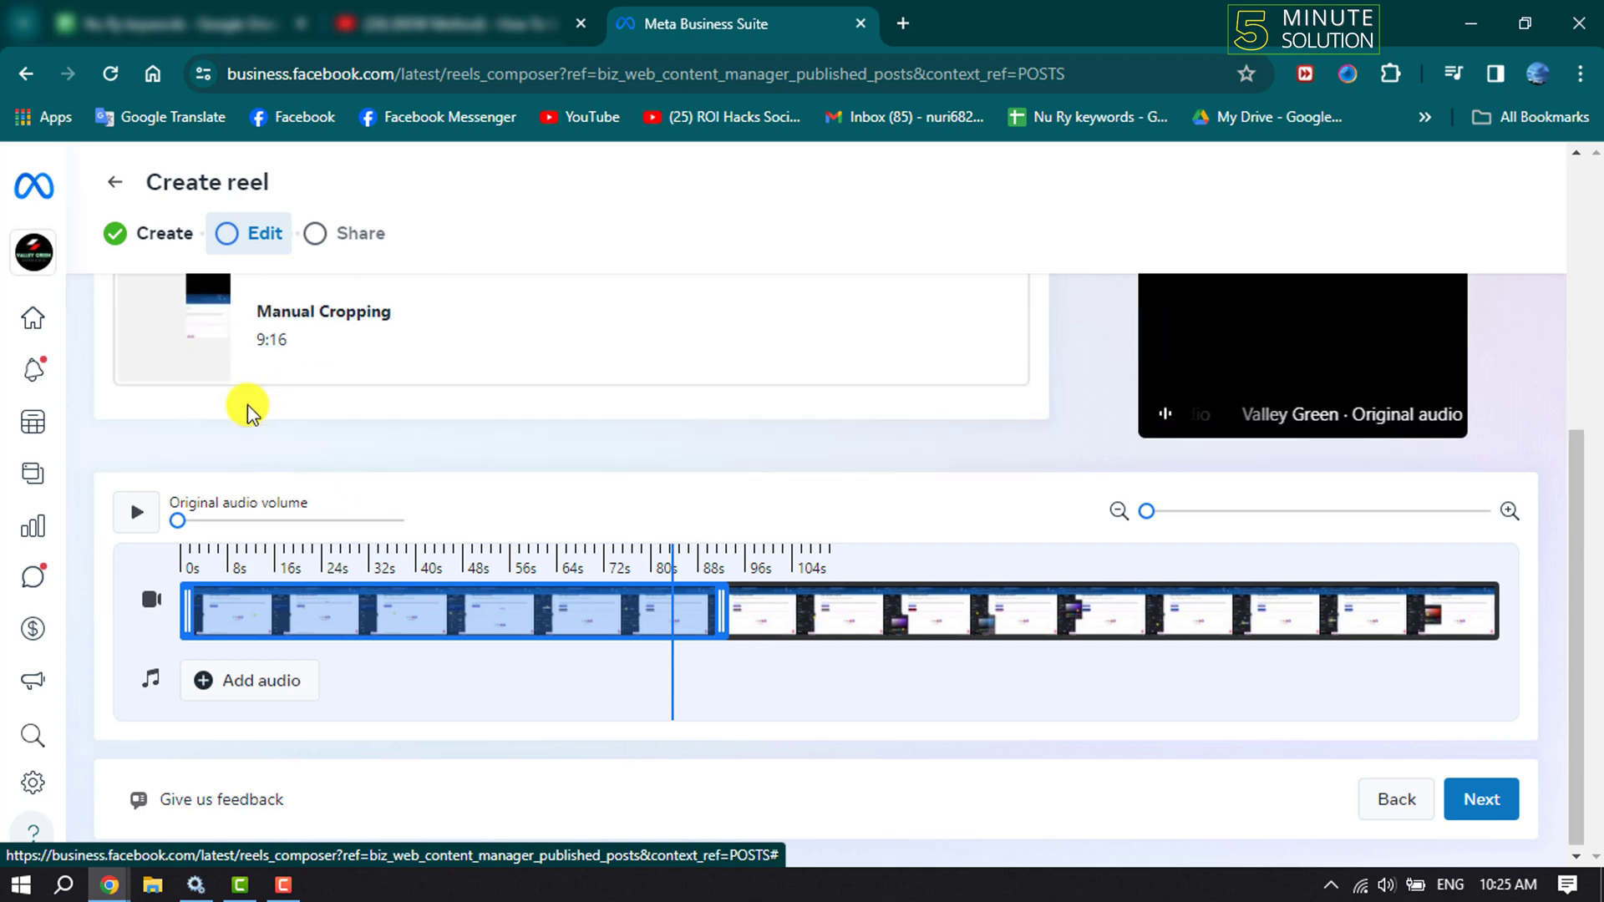
scroll(287, 377, up, 3)
scroll(289, 384, up, 2)
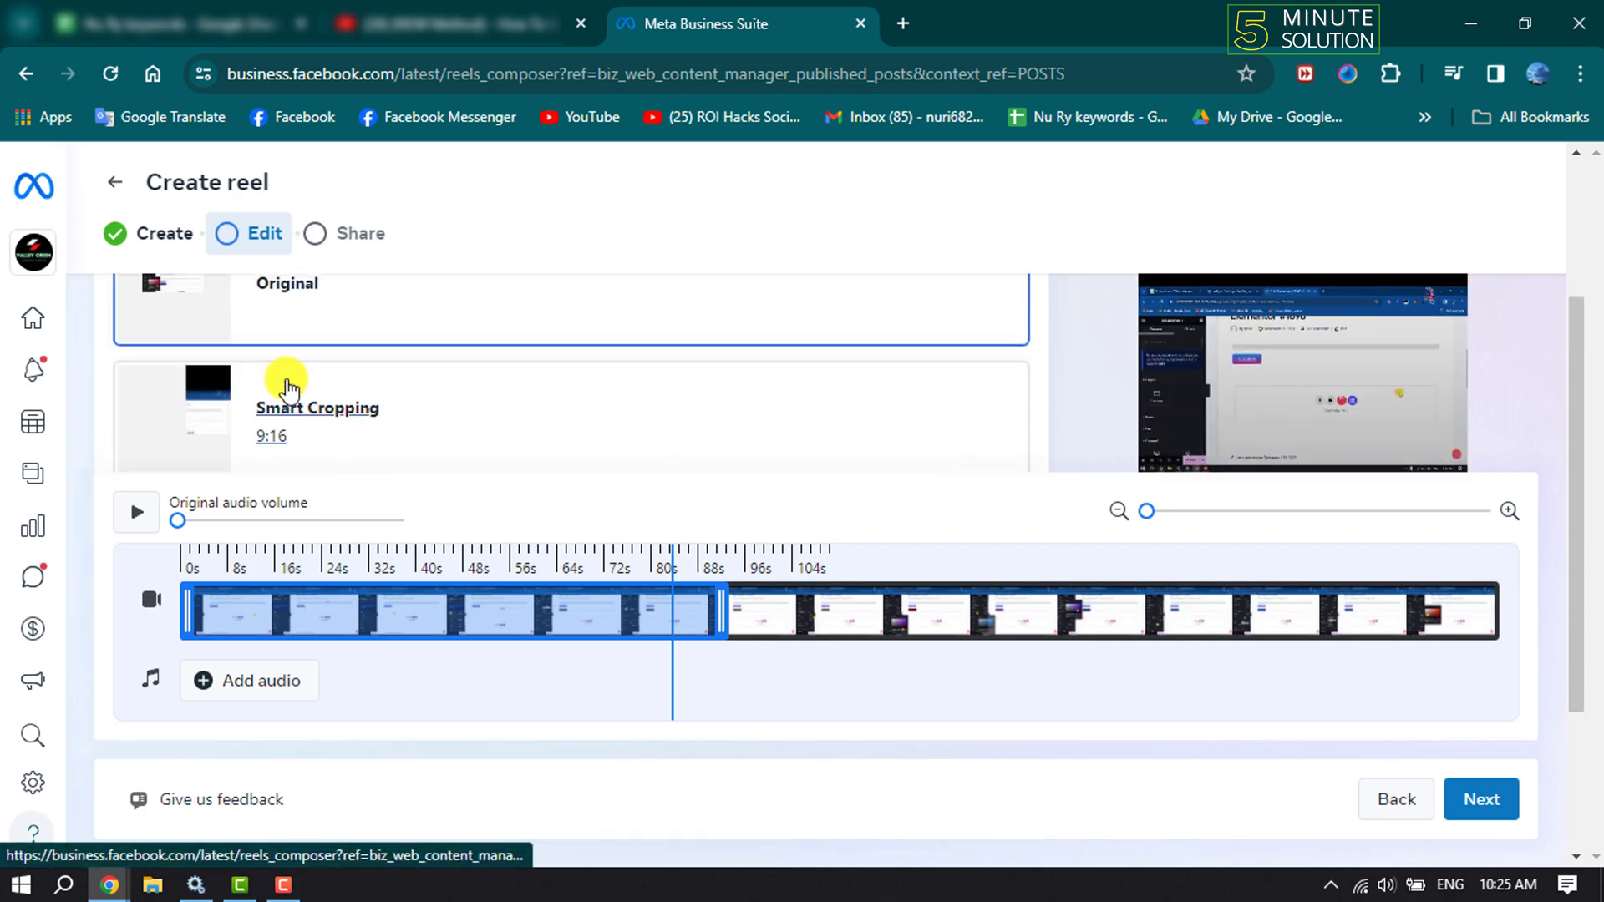
scroll(348, 433, down, 1)
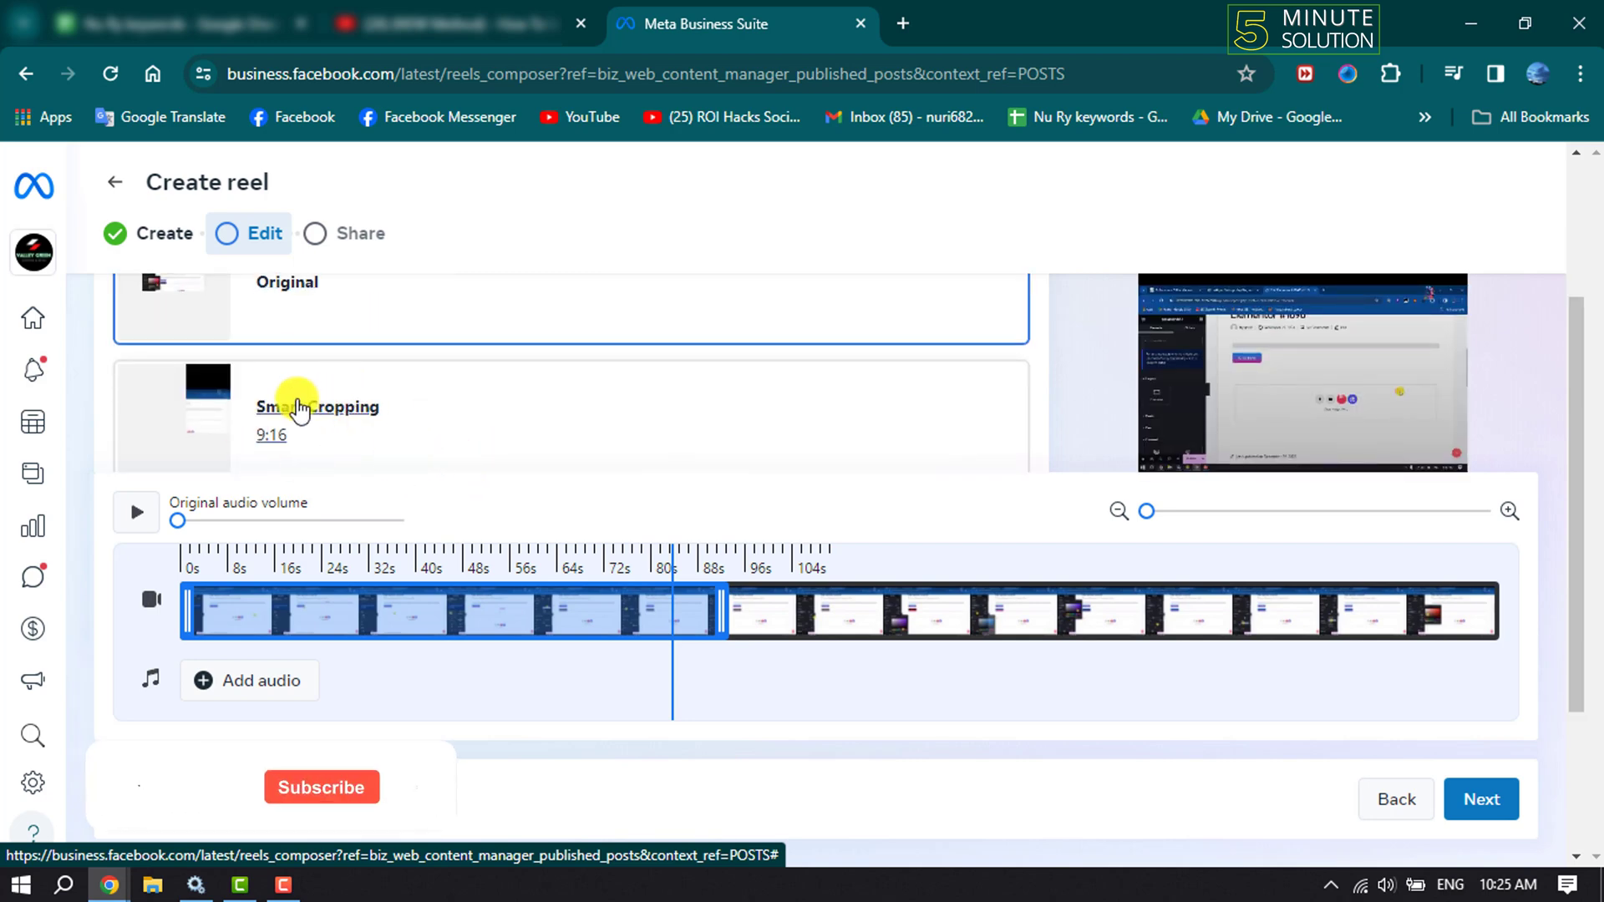
scroll(300, 409, up, 5)
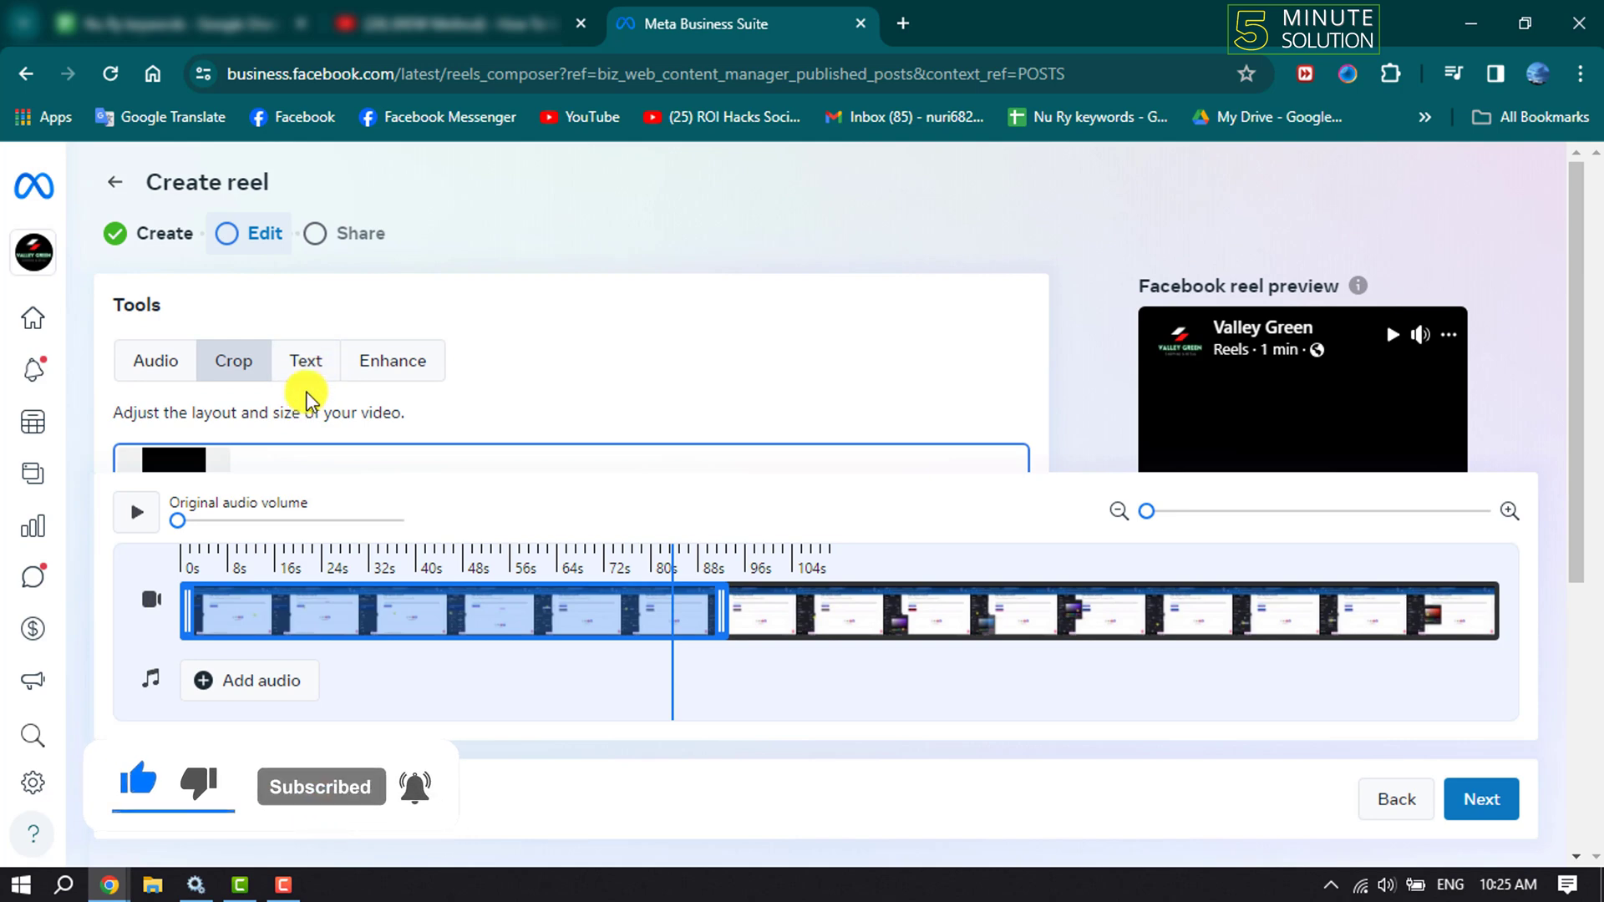
click(306, 361)
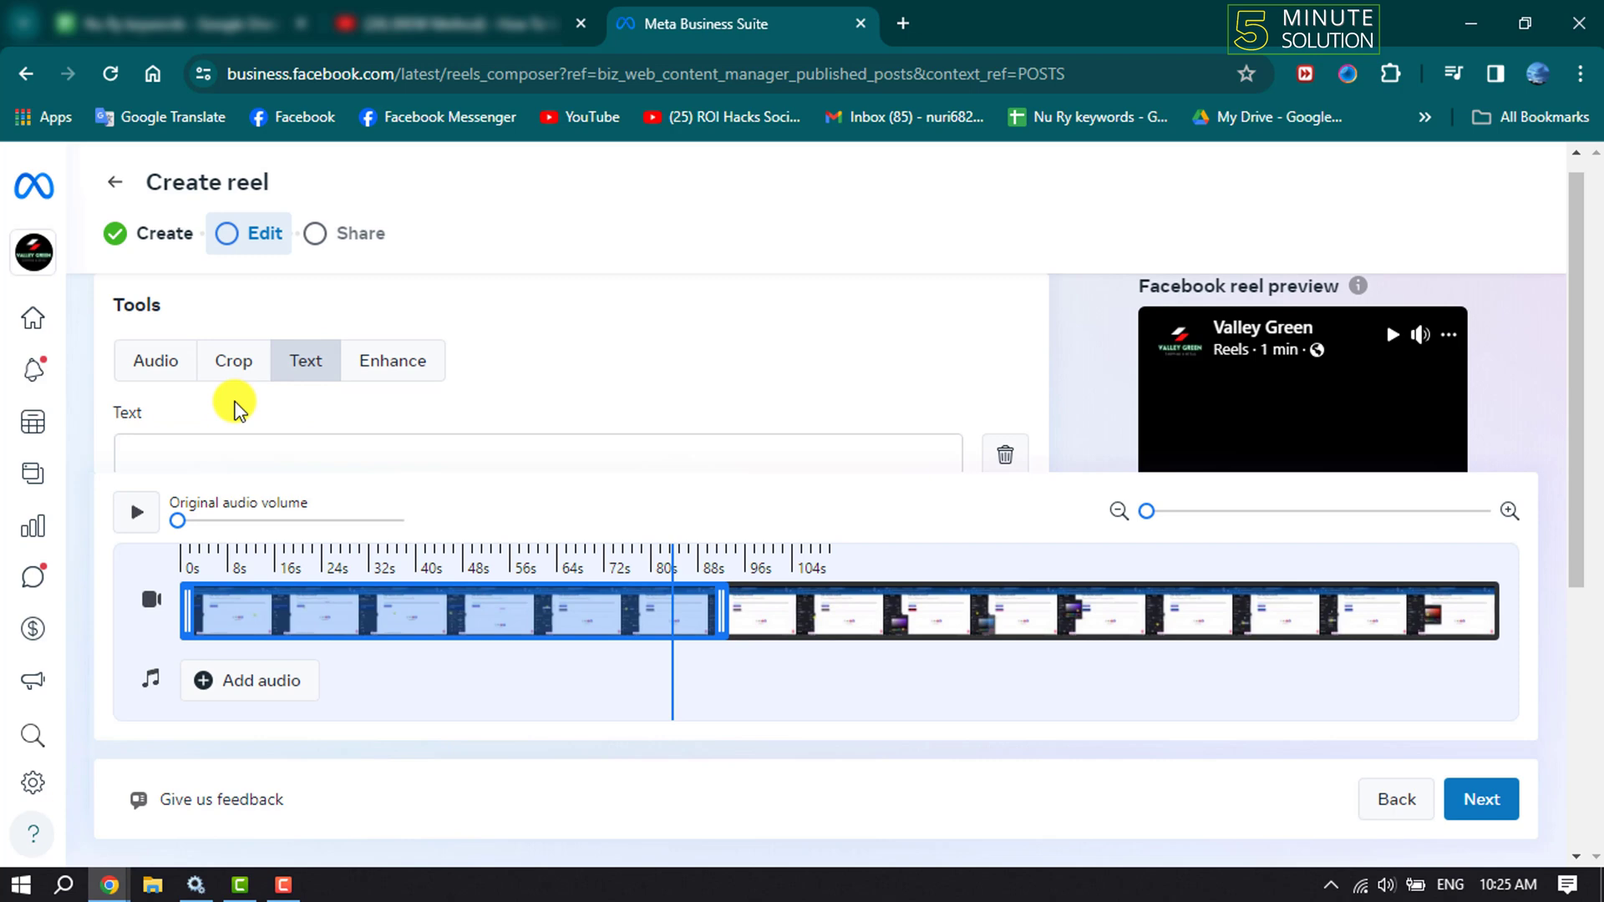
- Enter 'test' as the overlay text and centre-align it
click(200, 445)
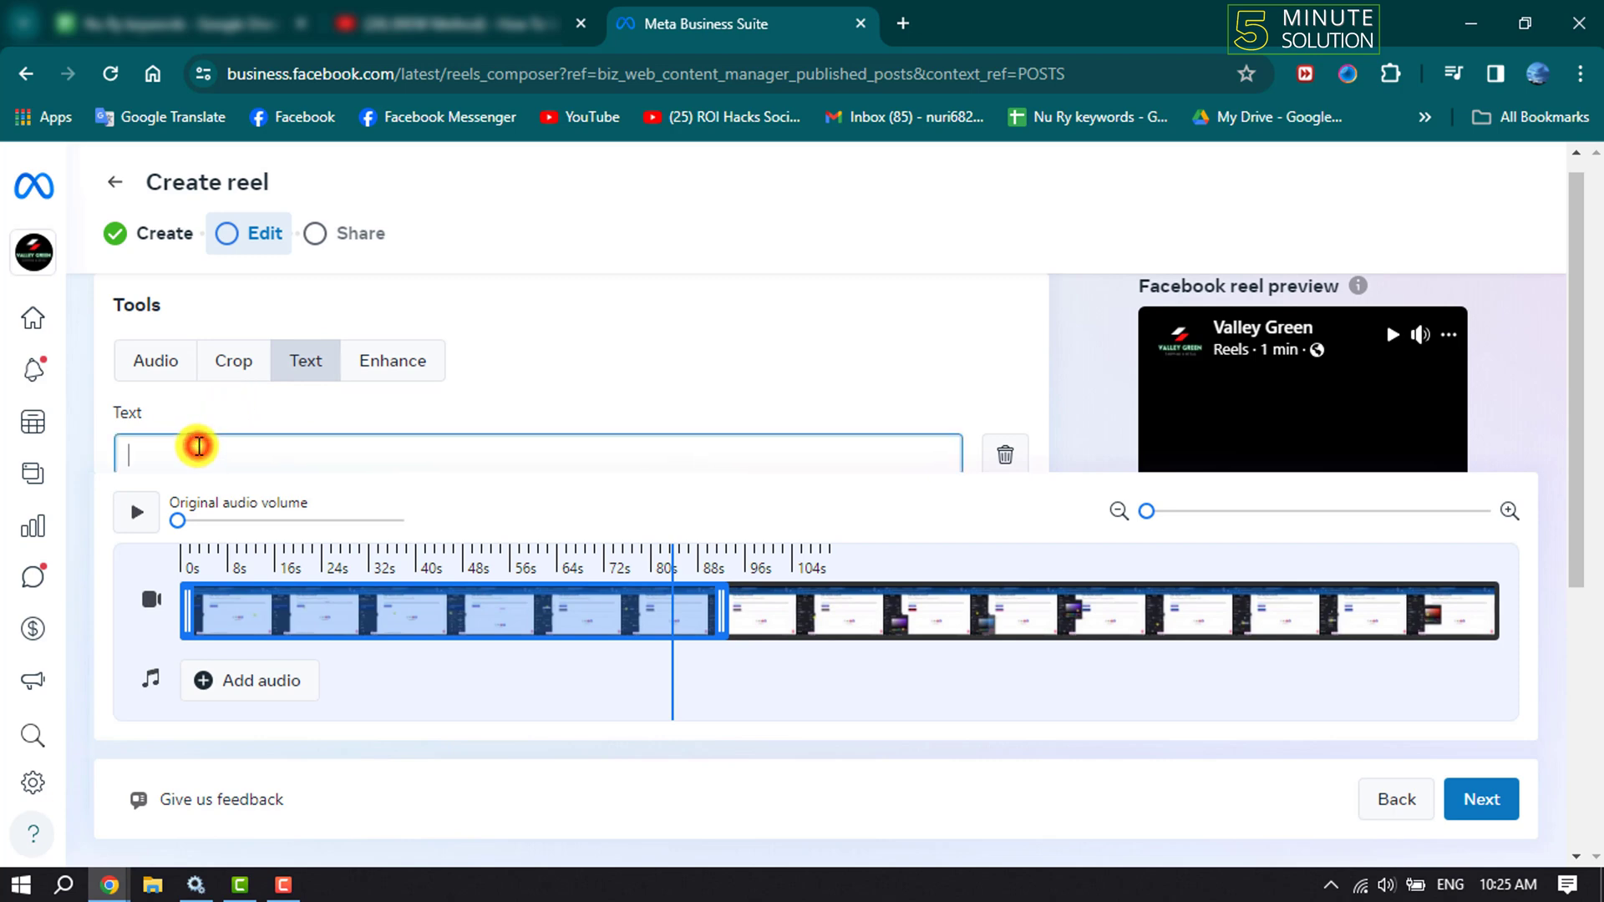
text(test)
scroll(264, 399, down, 1)
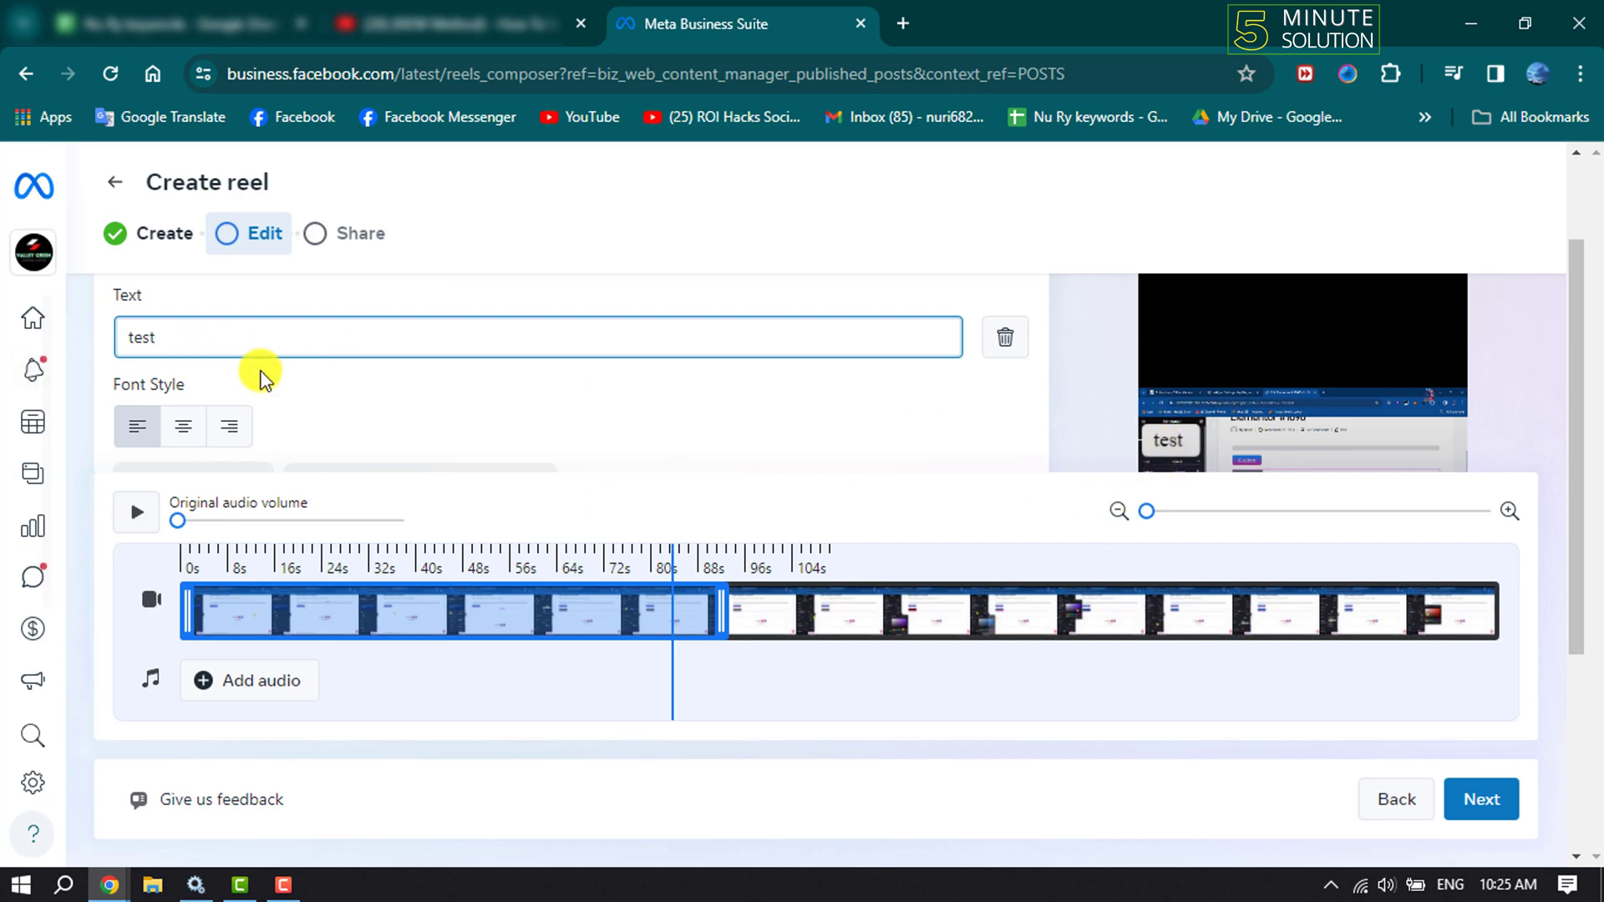
scroll(258, 374, down, 1)
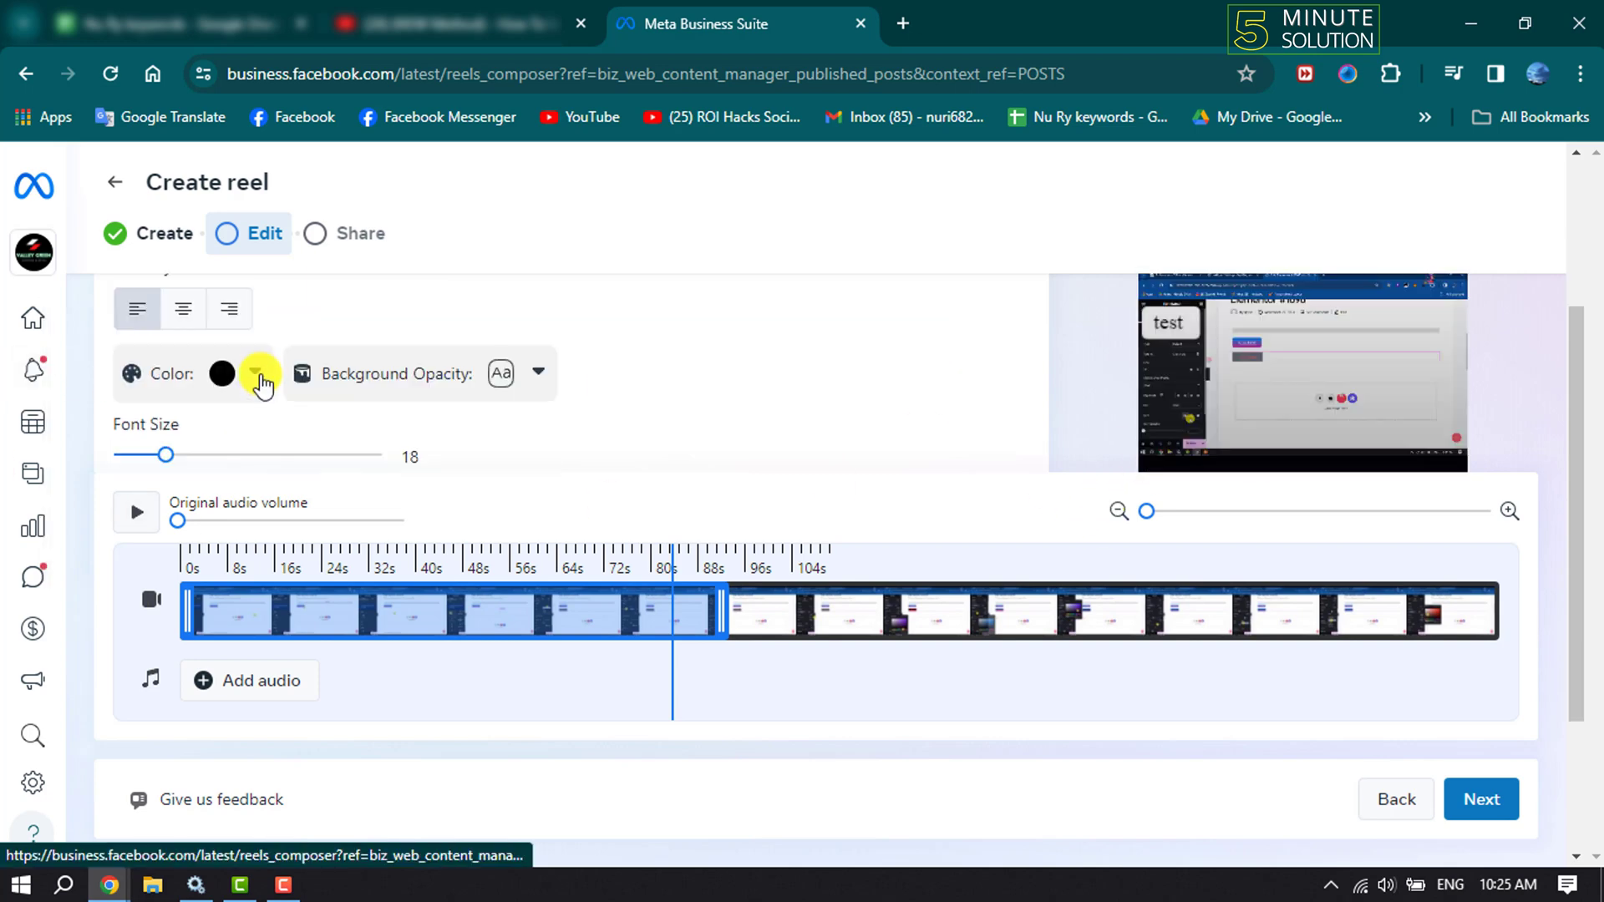
click(185, 311)
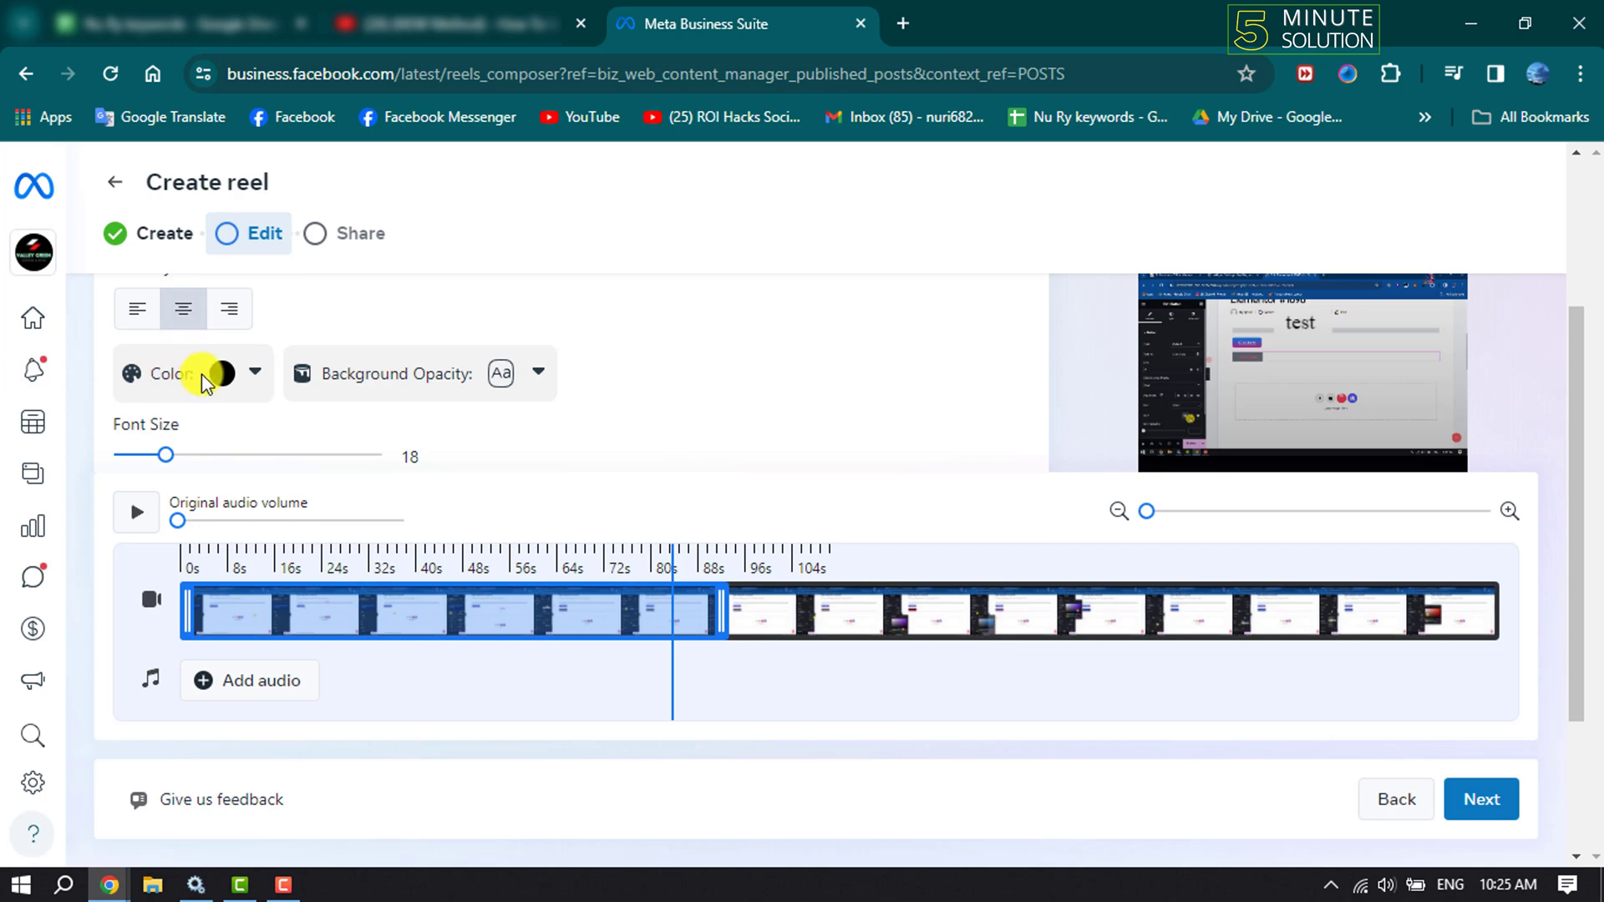
- Colour the overlay text magenta pink and set its font size to 61
click(248, 376)
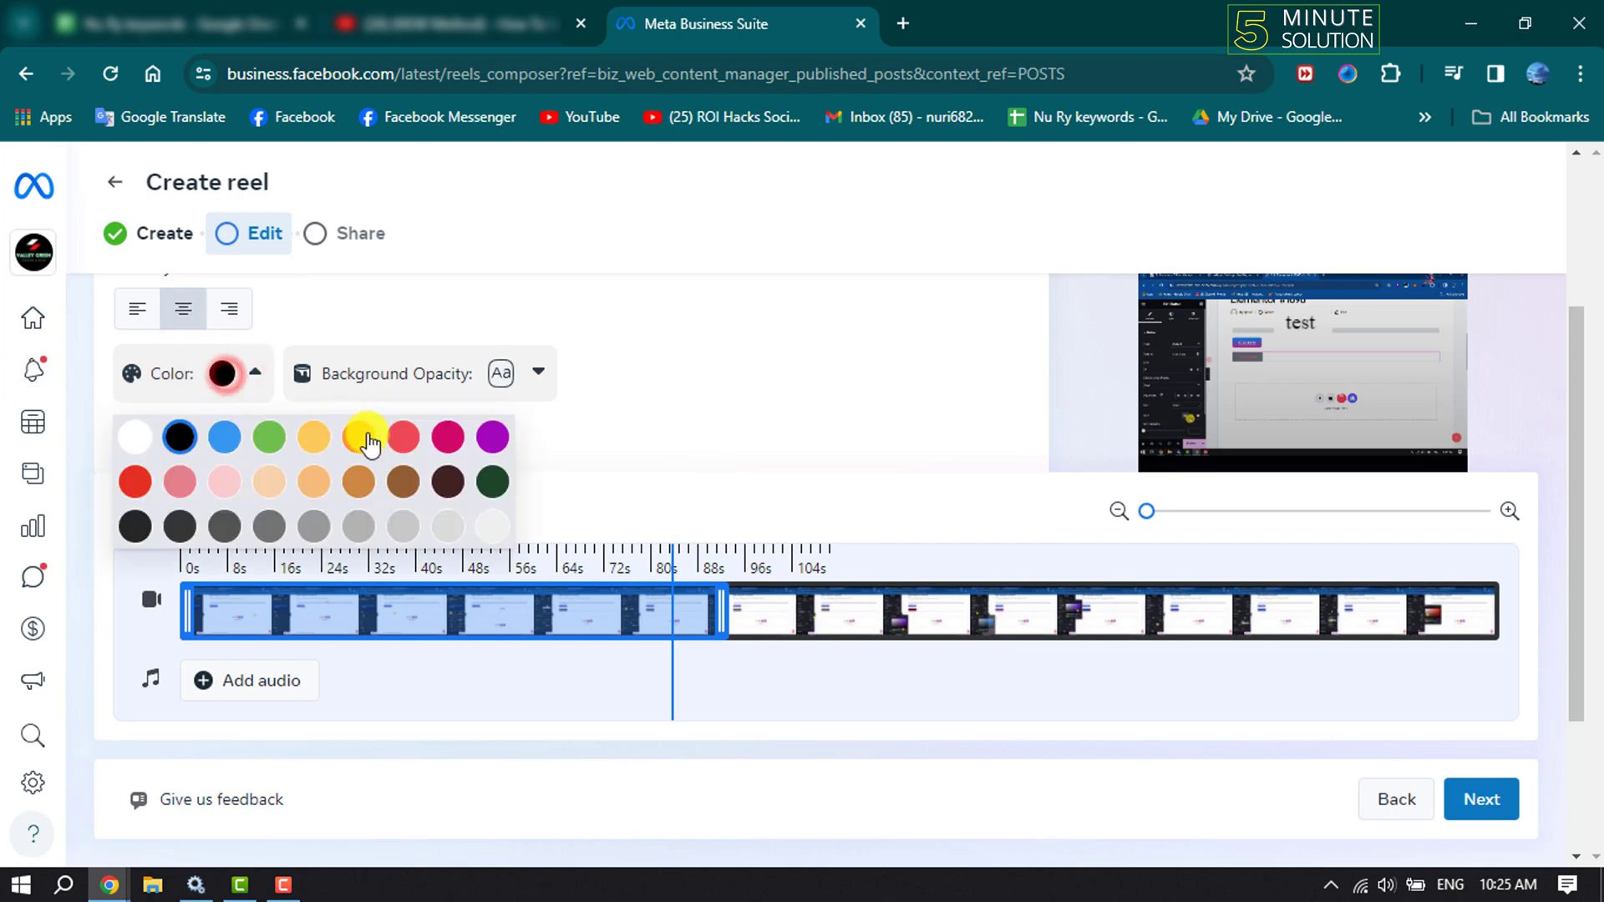
click(437, 438)
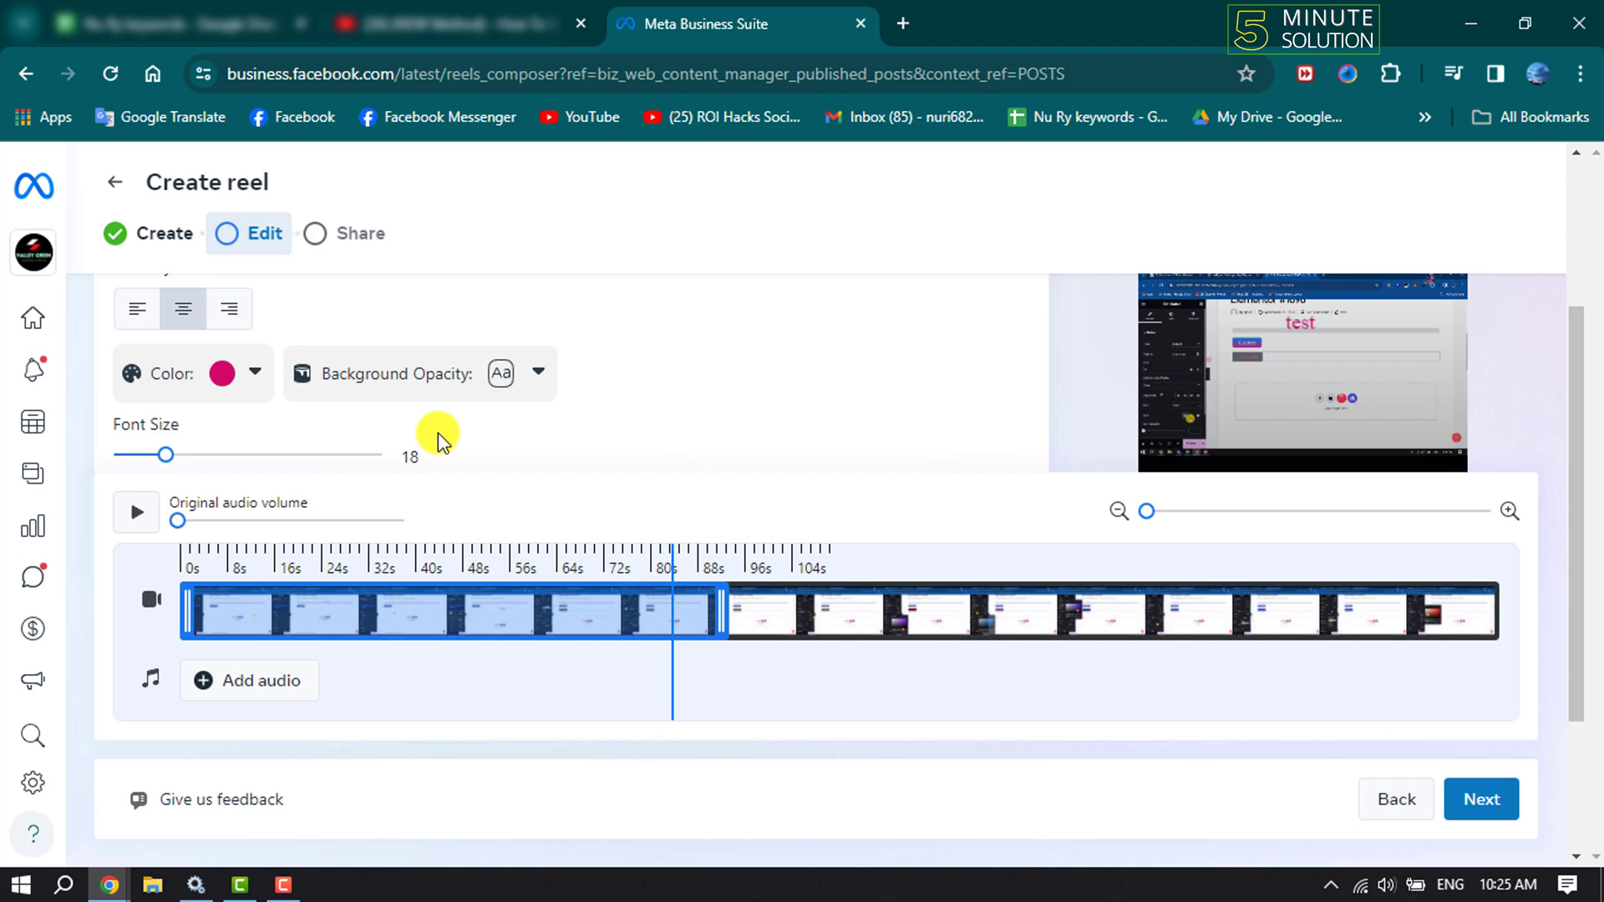
scroll(161, 423, down, 2)
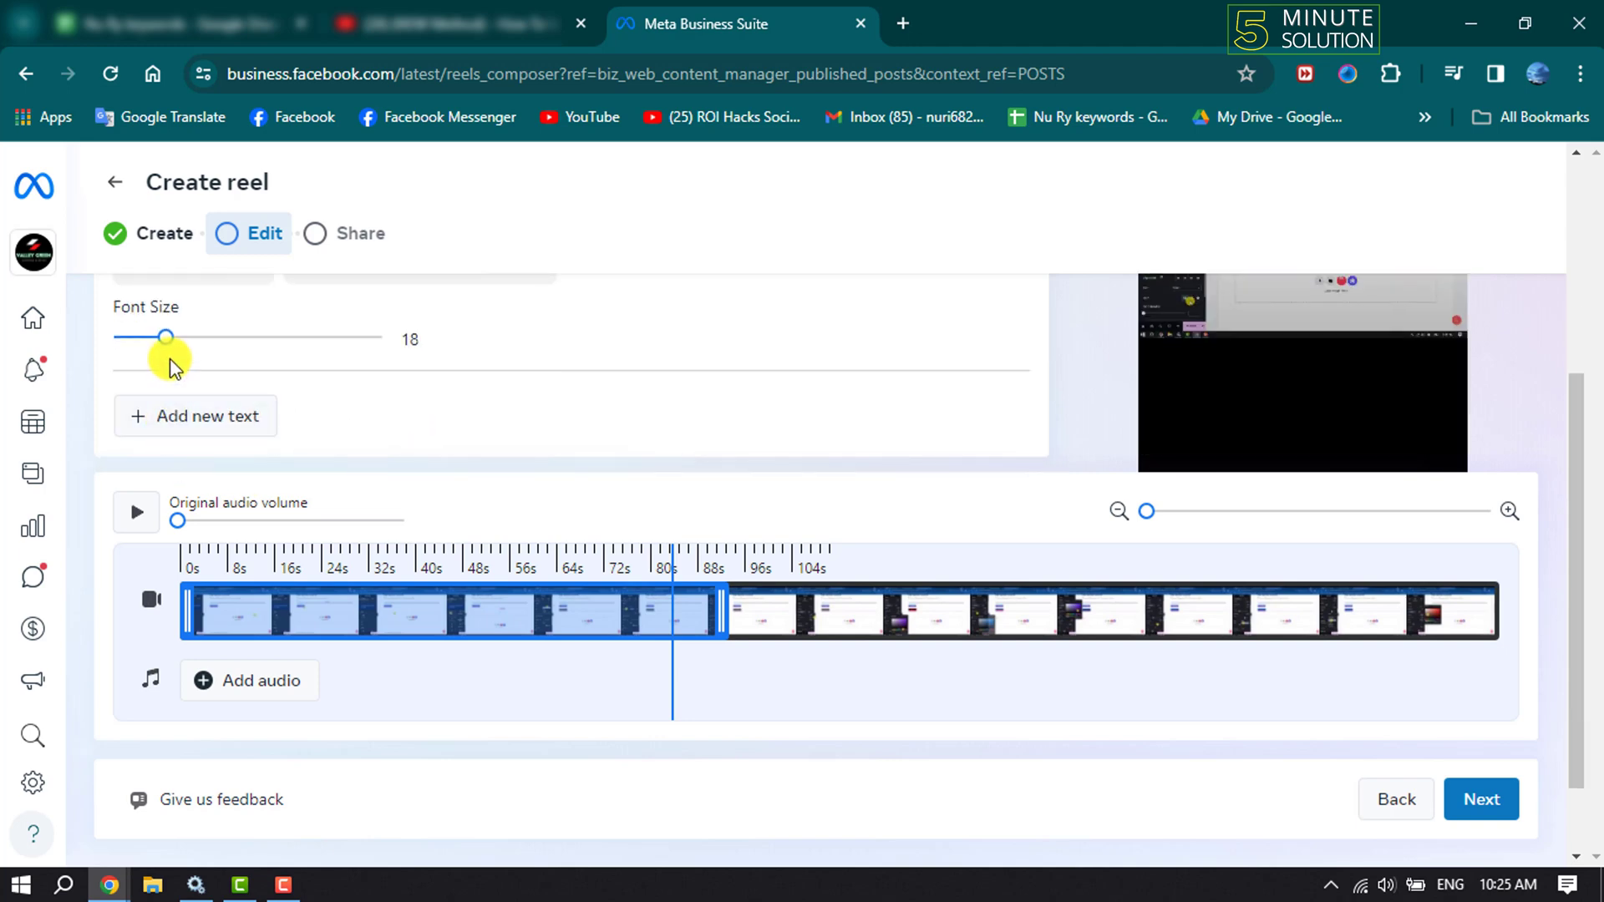
scroll(172, 458, up, 2)
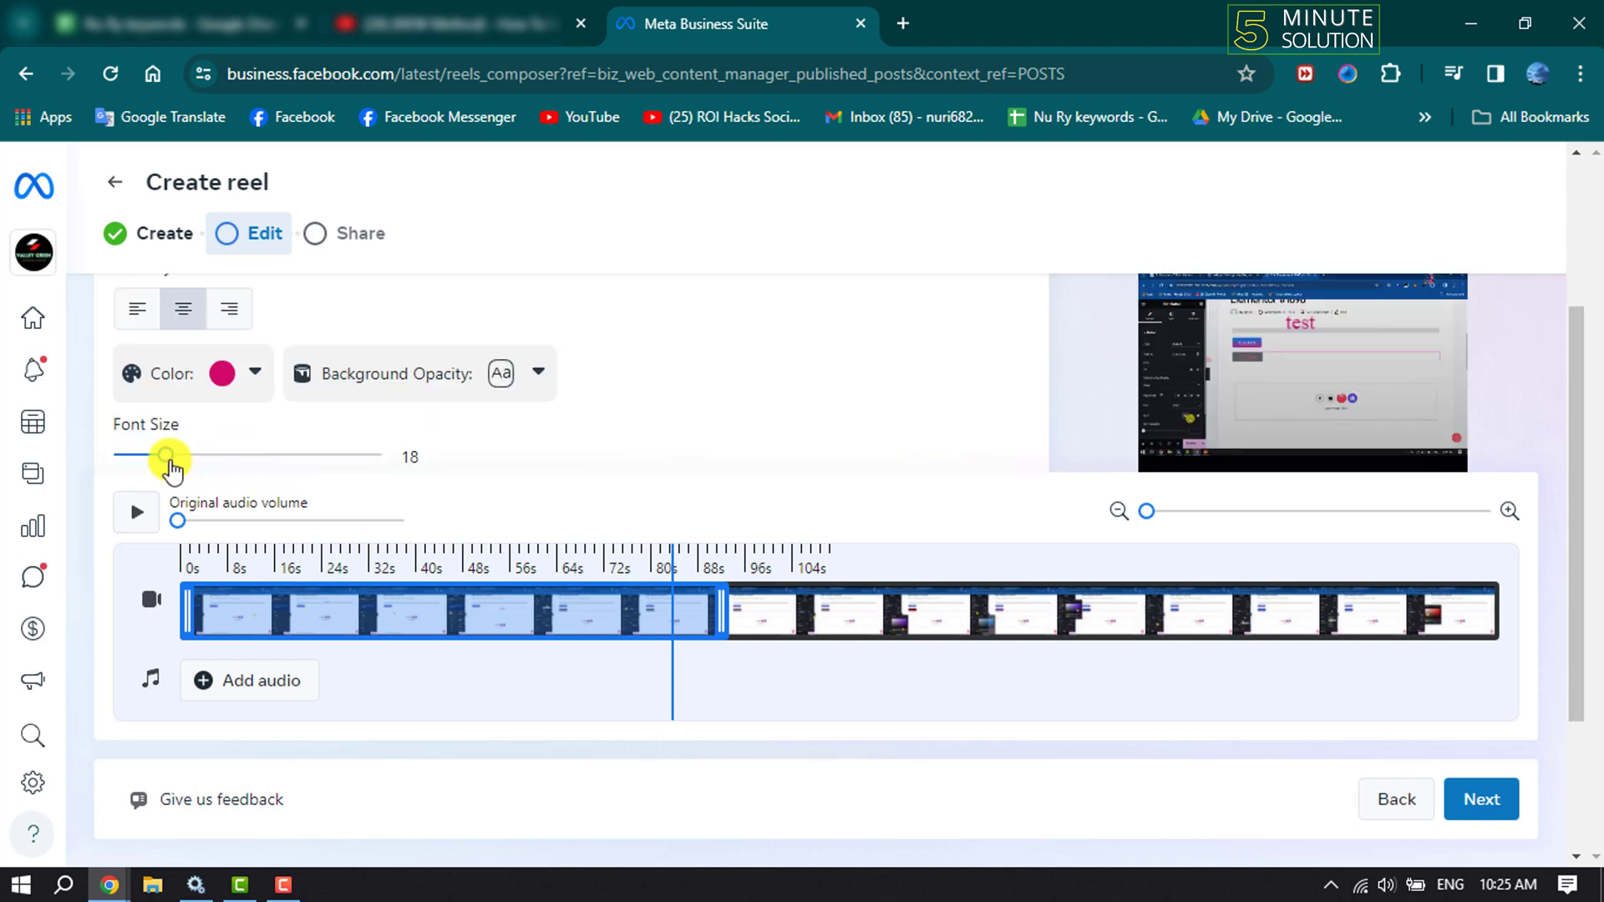
click(166, 457)
drag(221, 464, 317, 460)
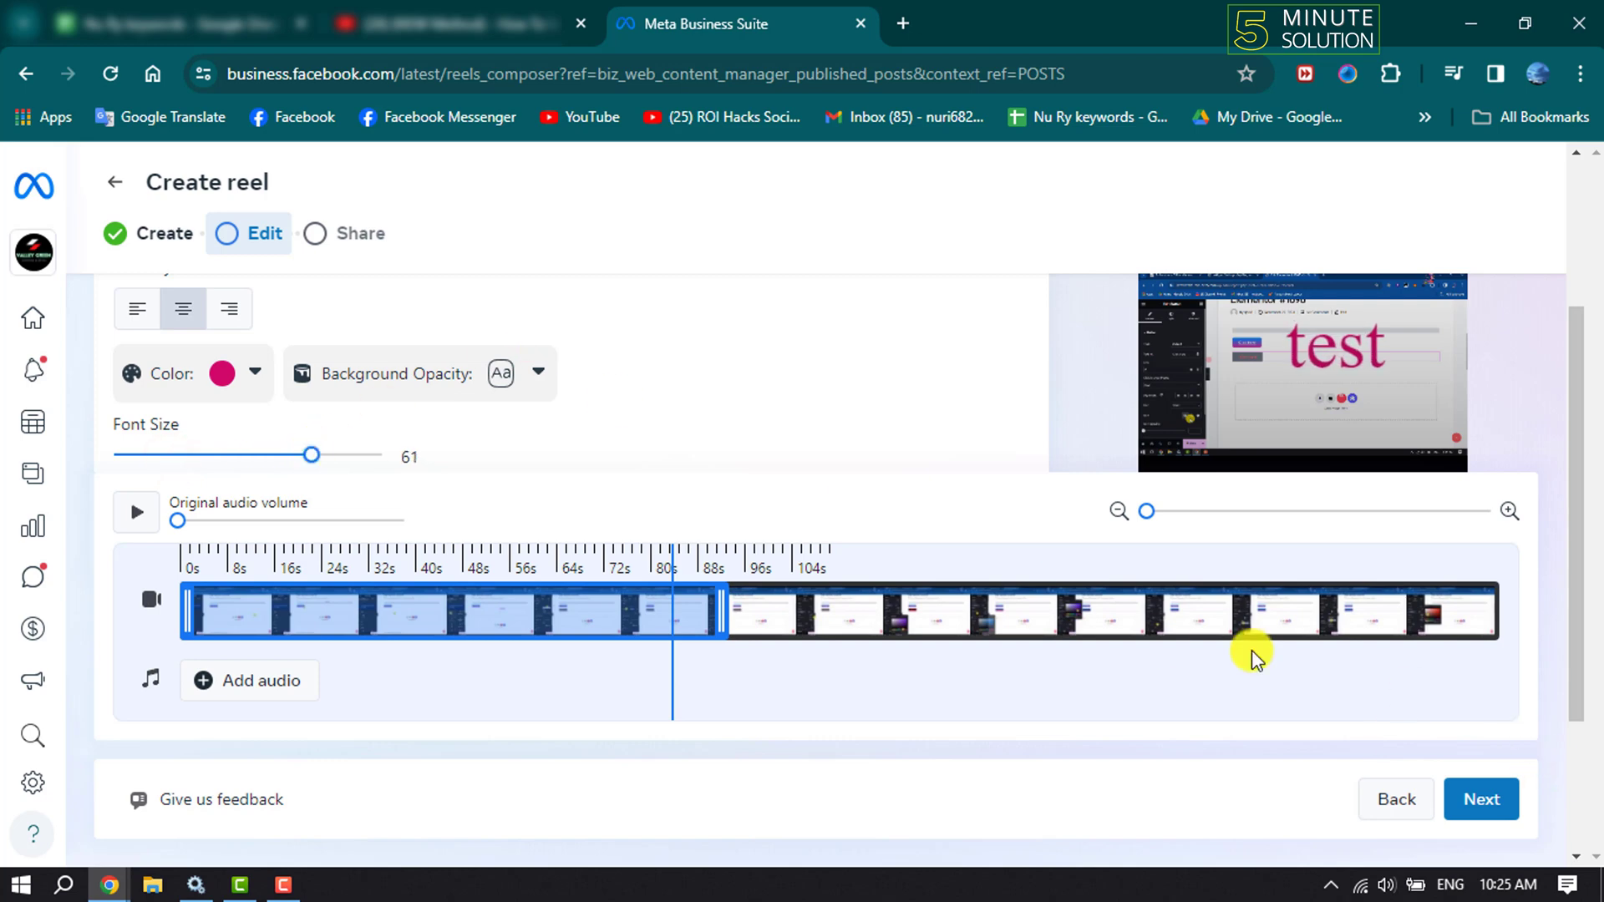
click(994, 536)
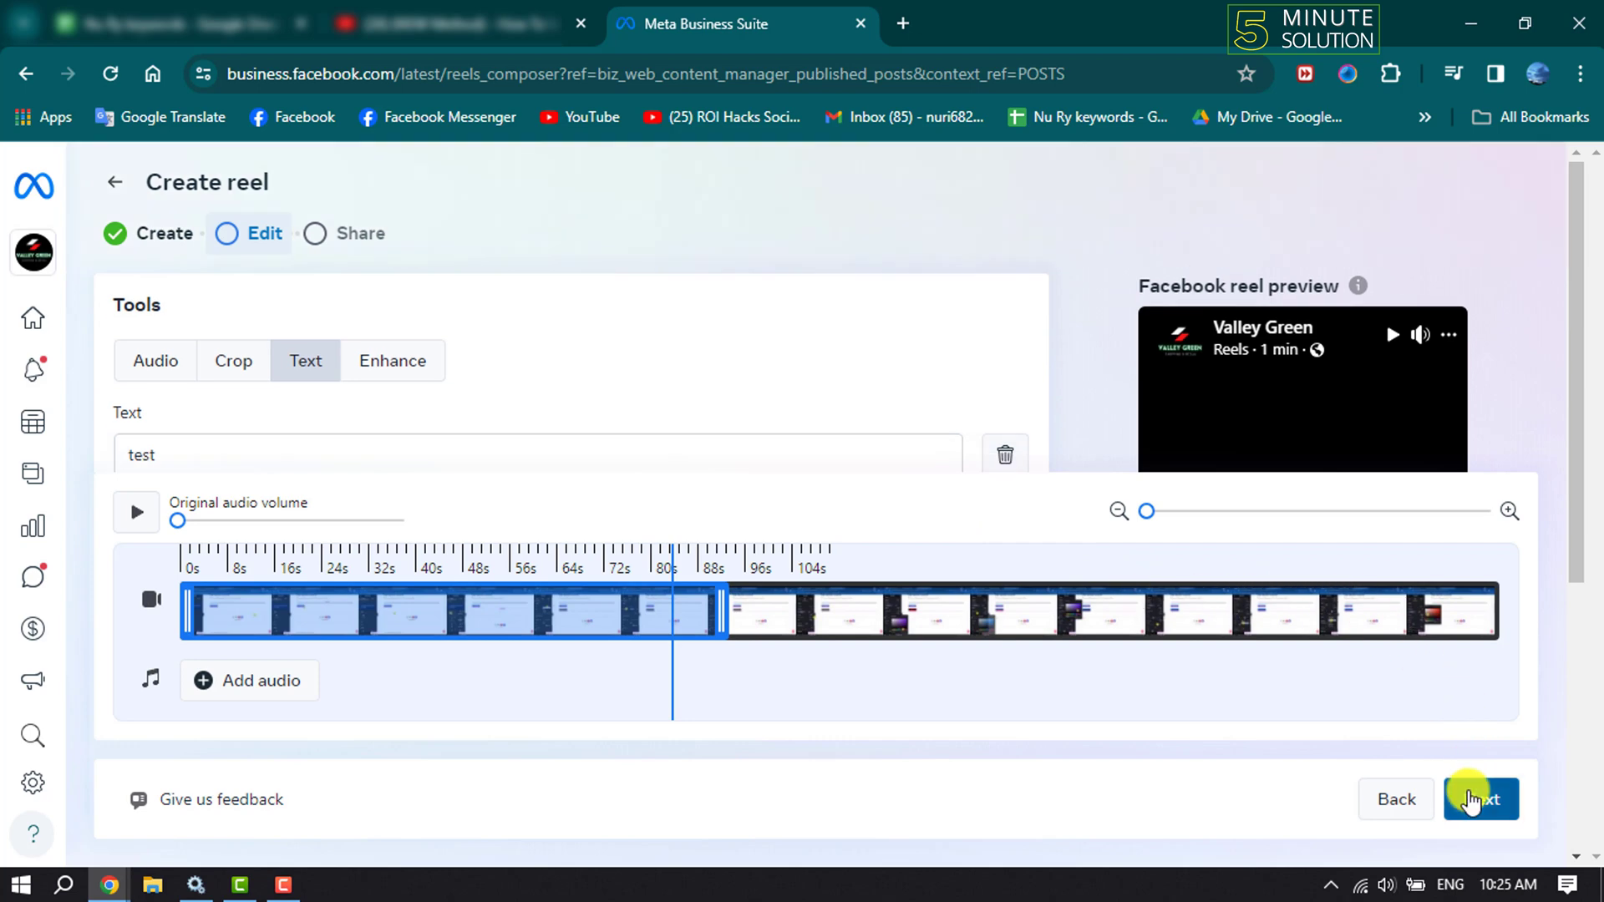
- Share the reel now to Valley Green with Public visibility
click(1470, 799)
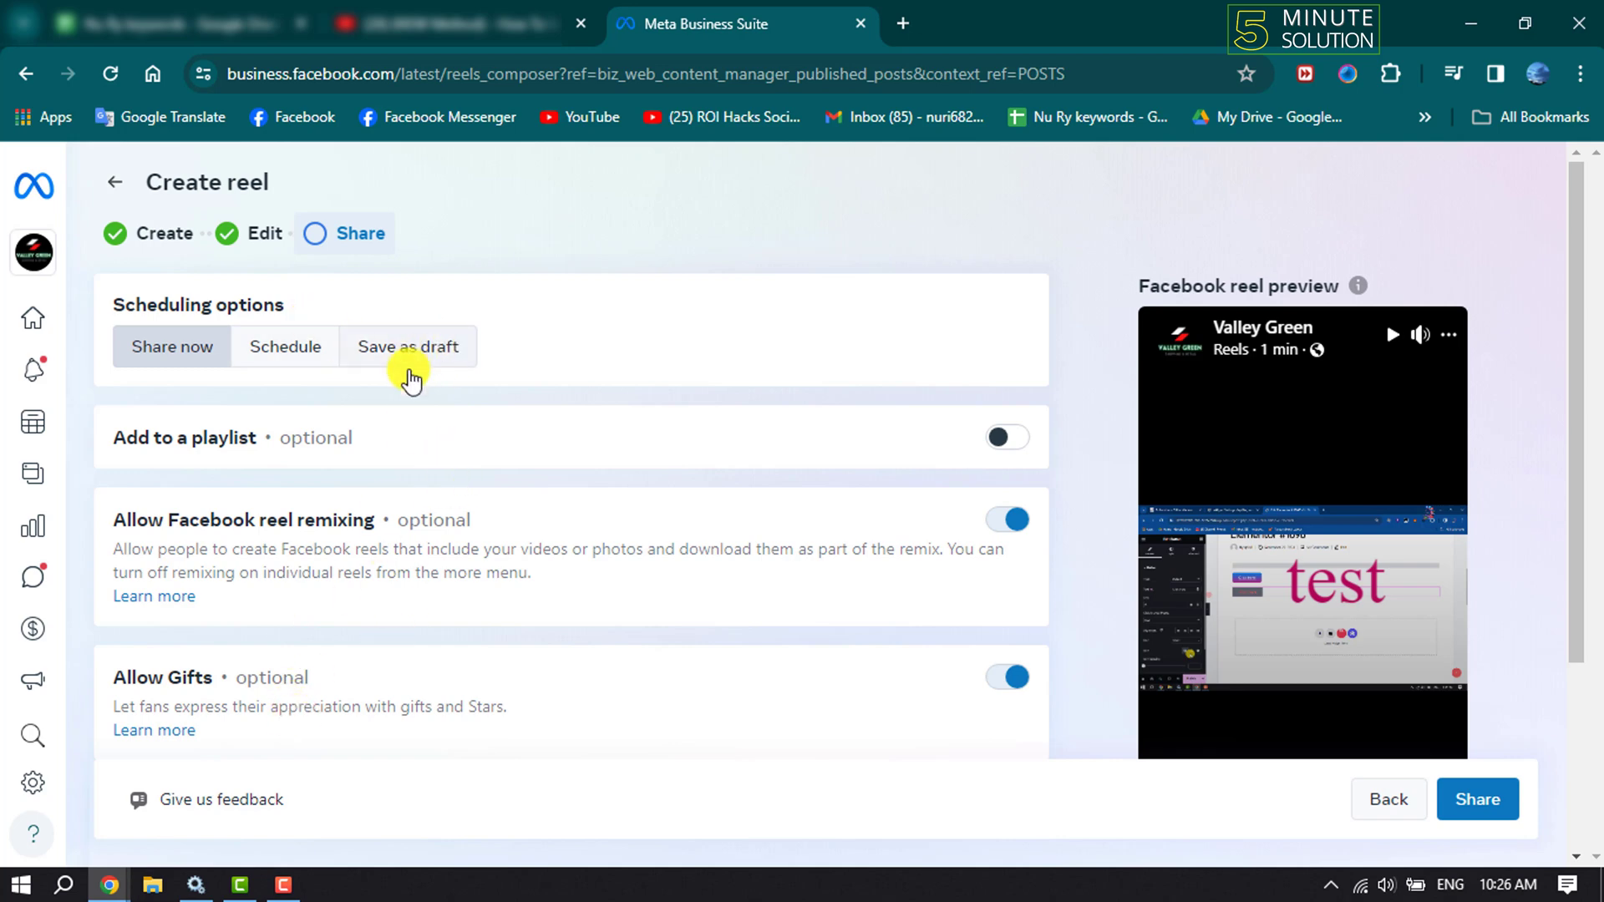
scroll(358, 526, down, 3)
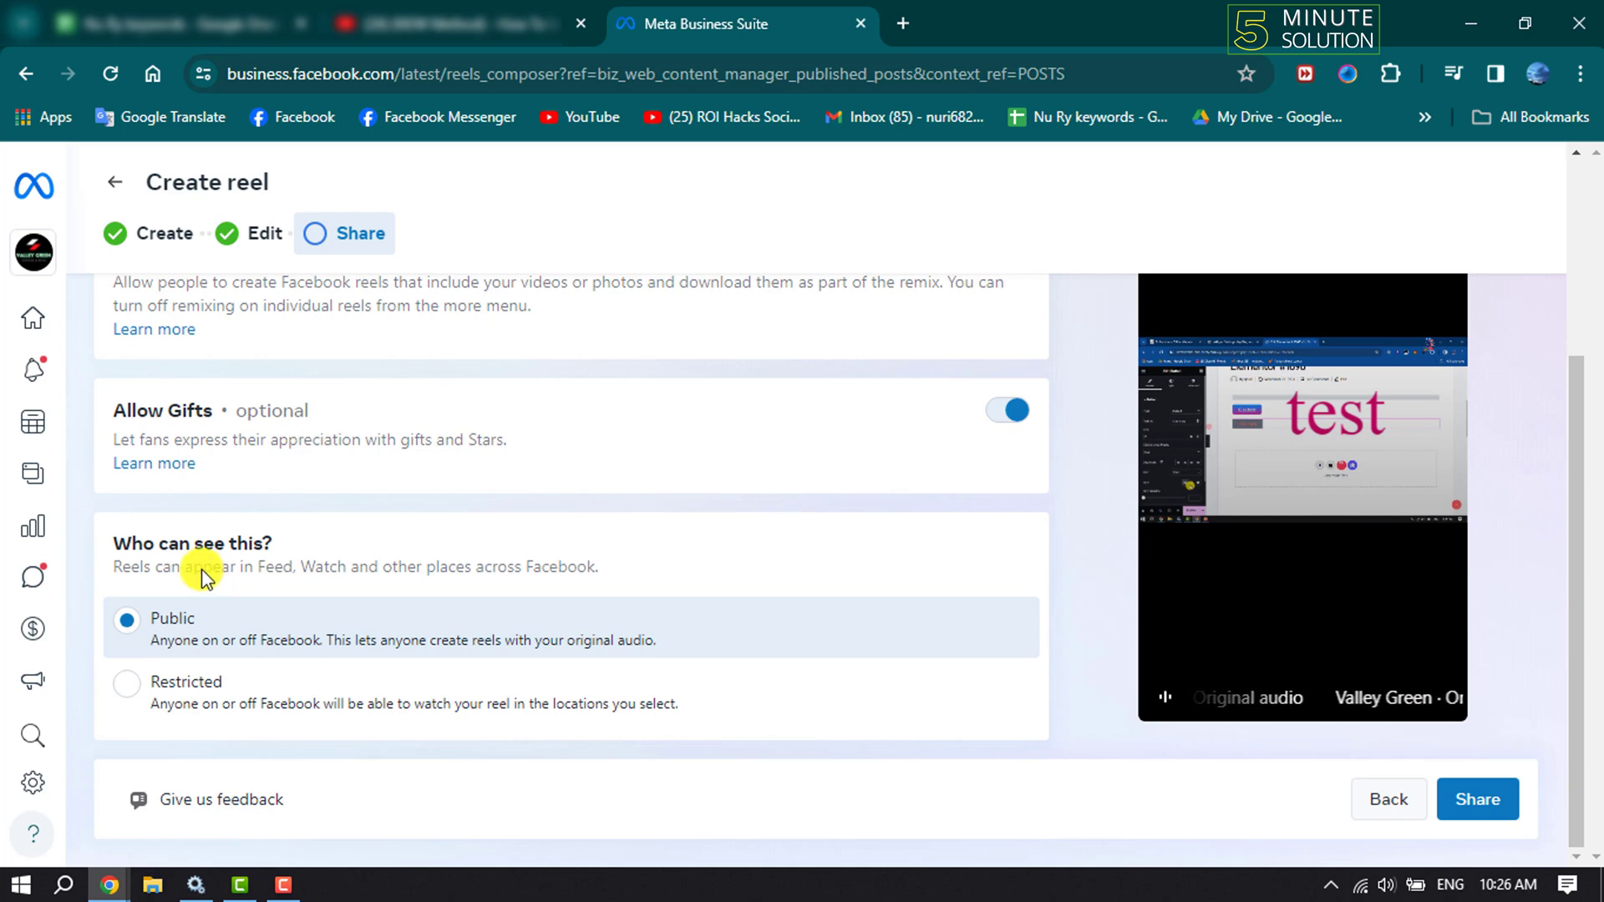
click(132, 641)
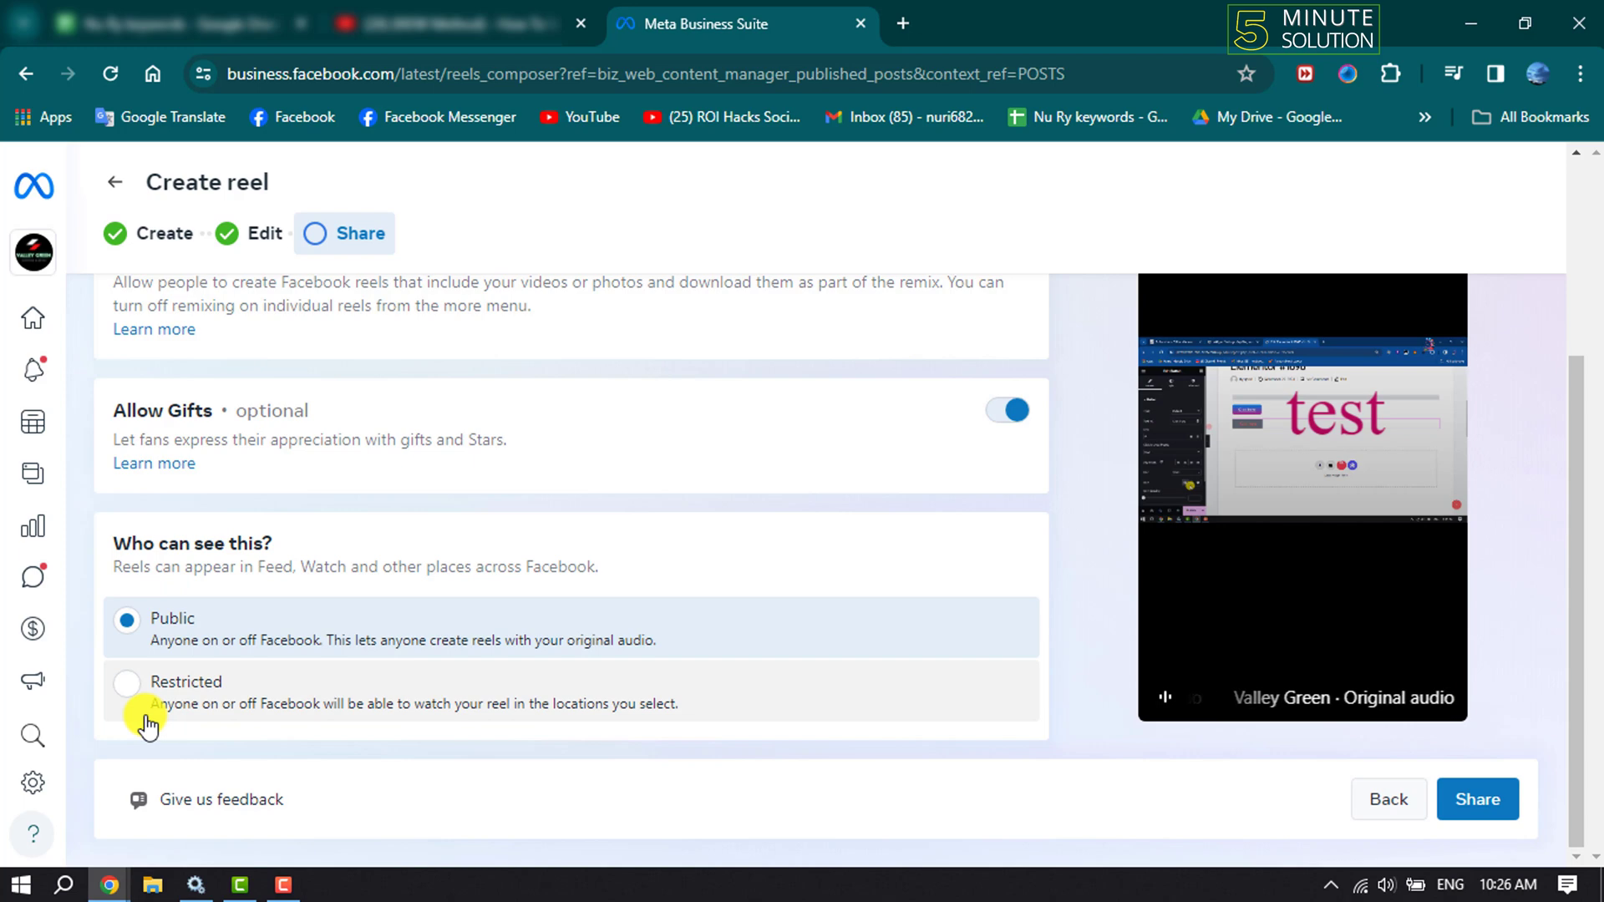
scroll(384, 603, up, 1)
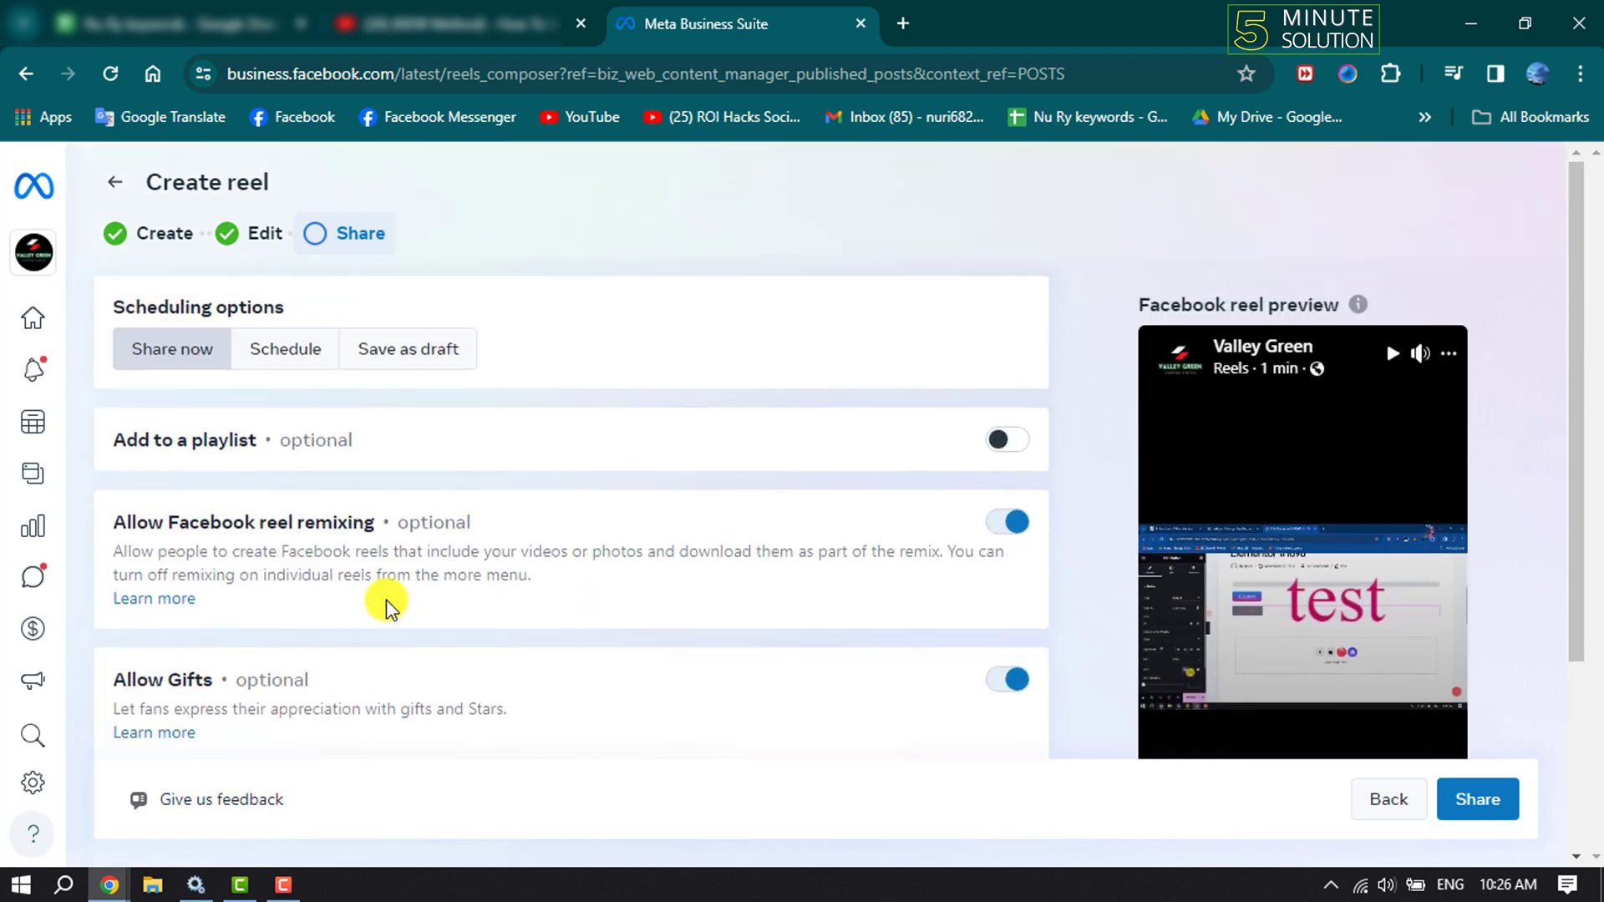
scroll(385, 607, down, 1)
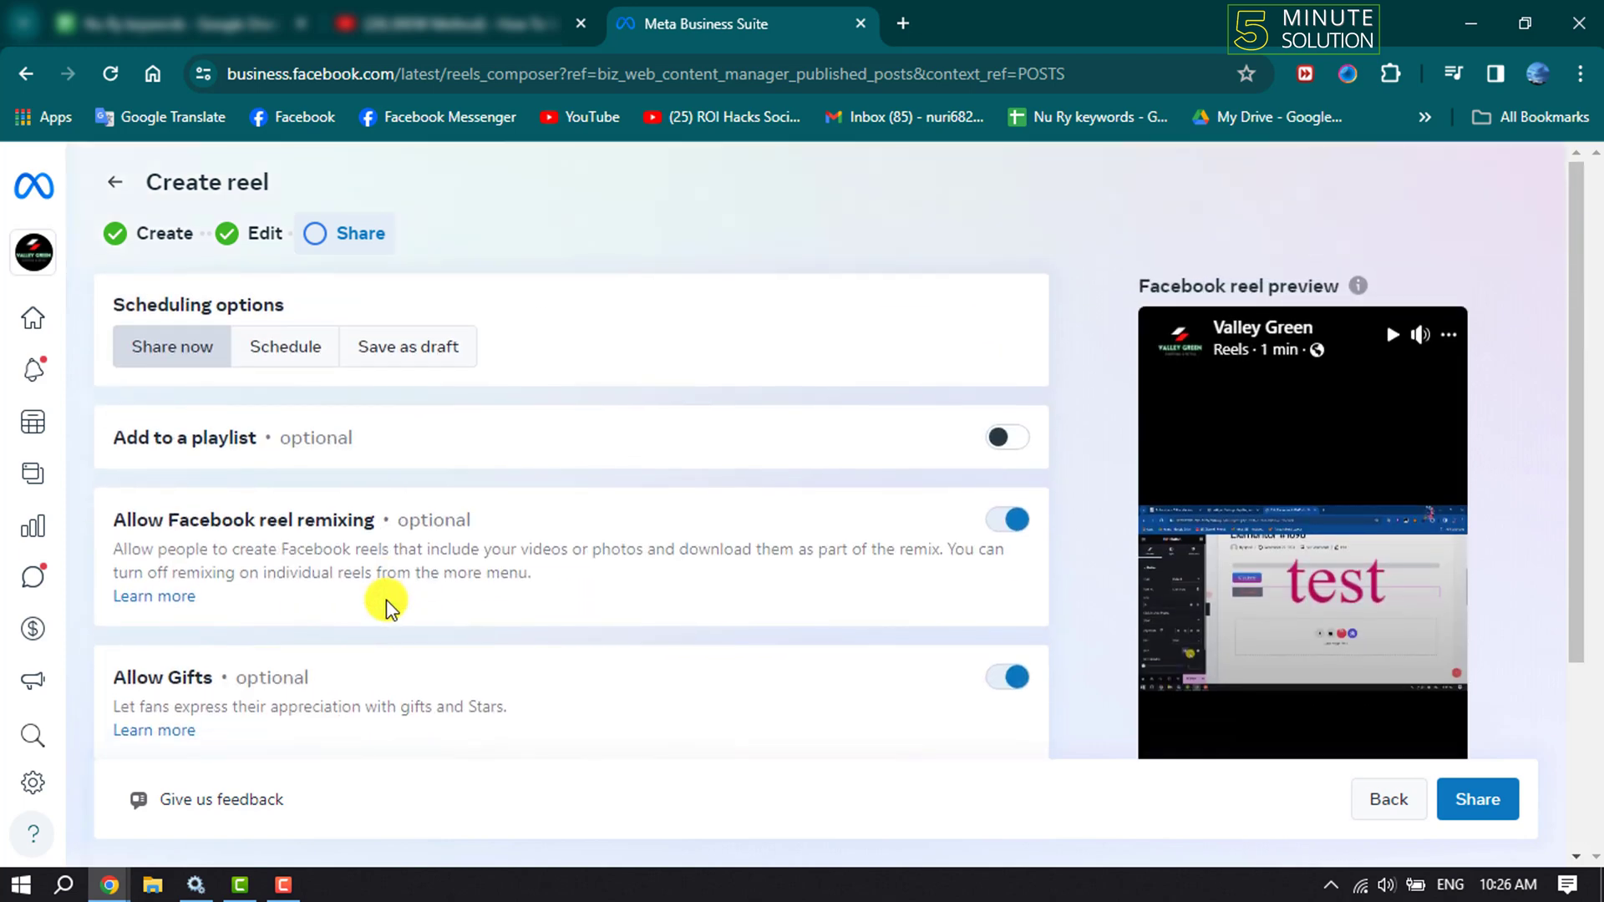
click(1456, 804)
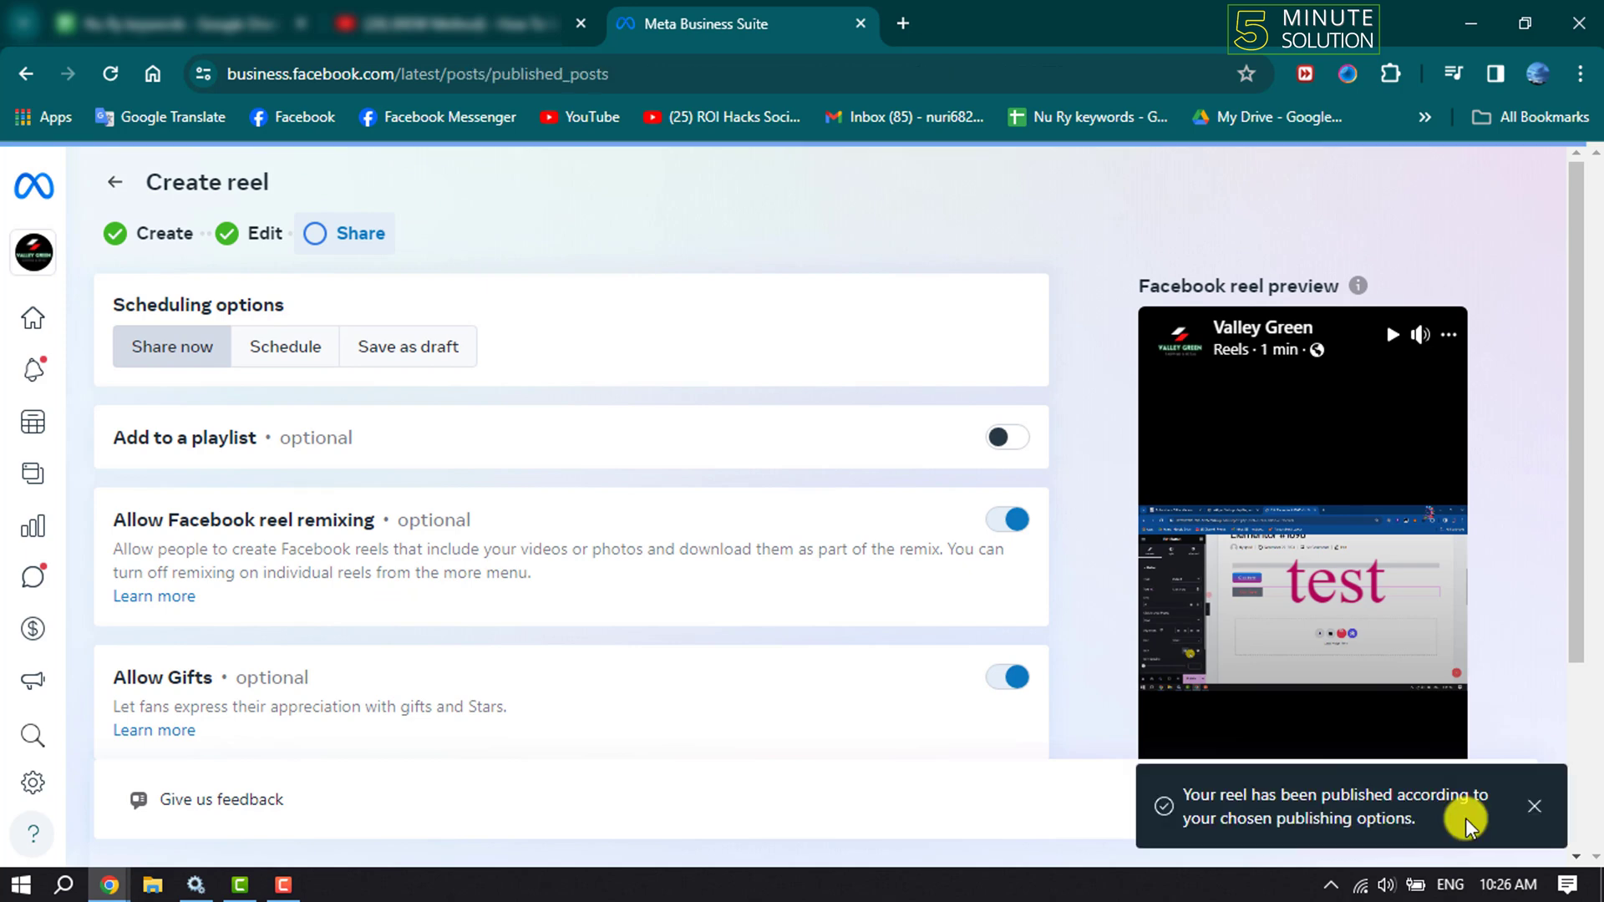